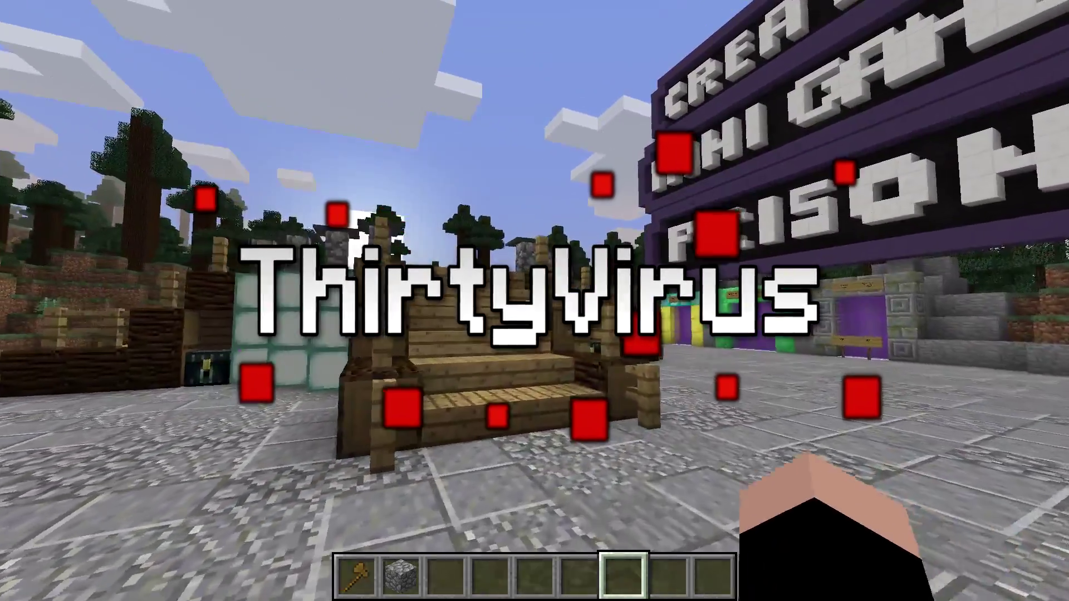
Step: Tour the hub plaza and examine the signed portals beneath the Creative, Minigames and Prison sign
{"action": "key", "text": "w"}
{"action": "key", "text": "w"}
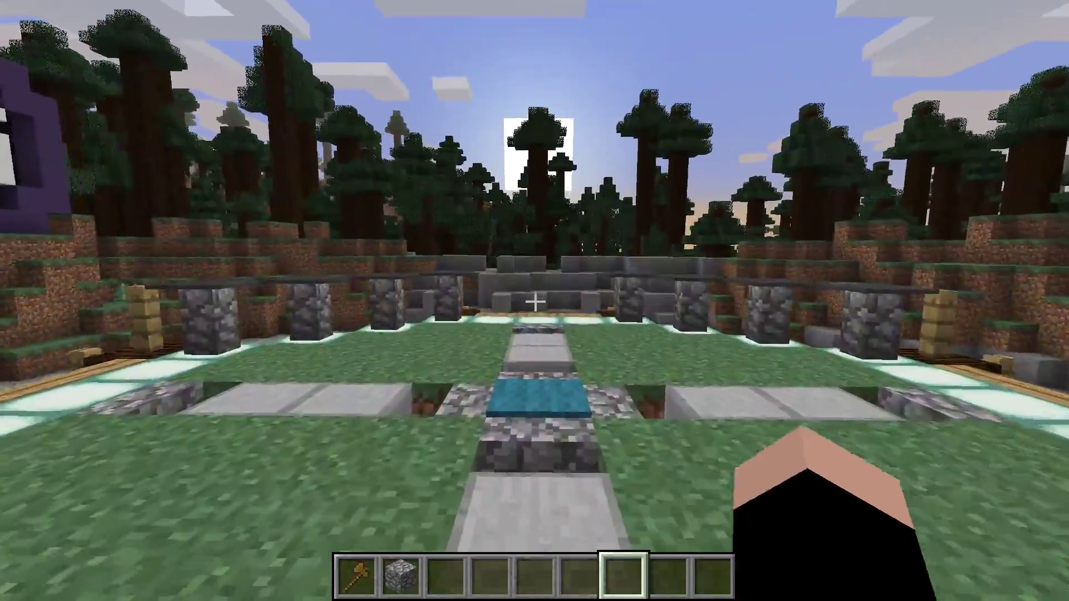
{"action": "key", "text": "w"}
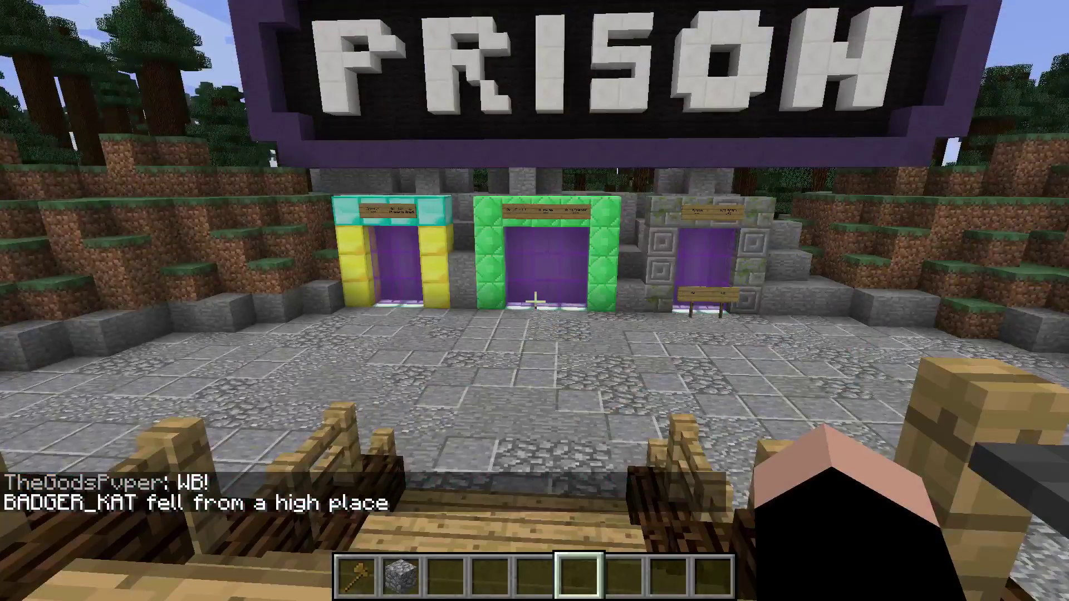
{"action": "key", "text": "w"}
{"action": "key", "text": "w"}
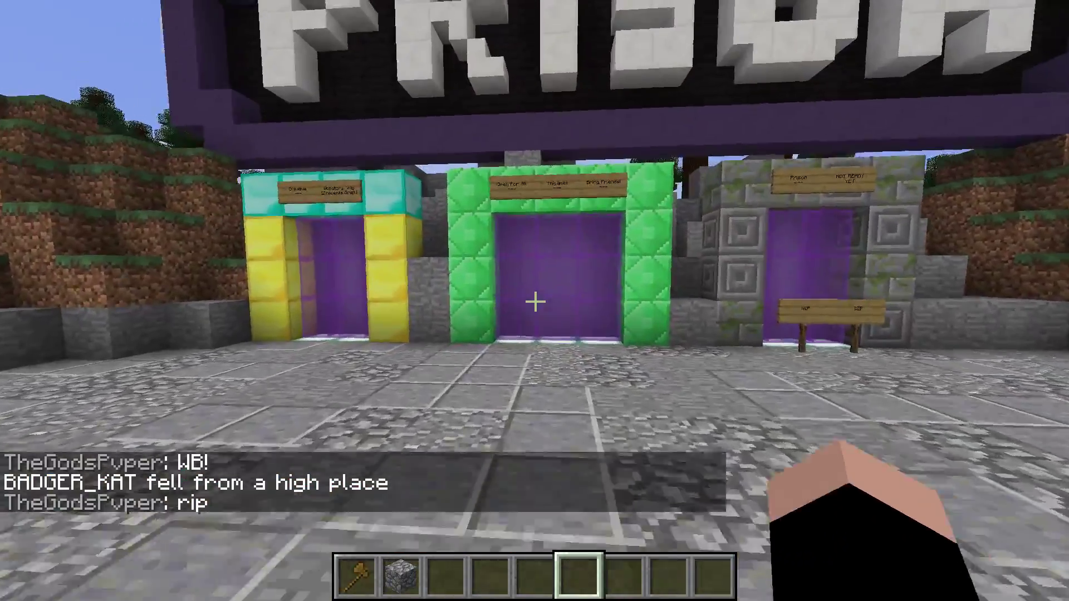
{"action": "key", "text": "w"}
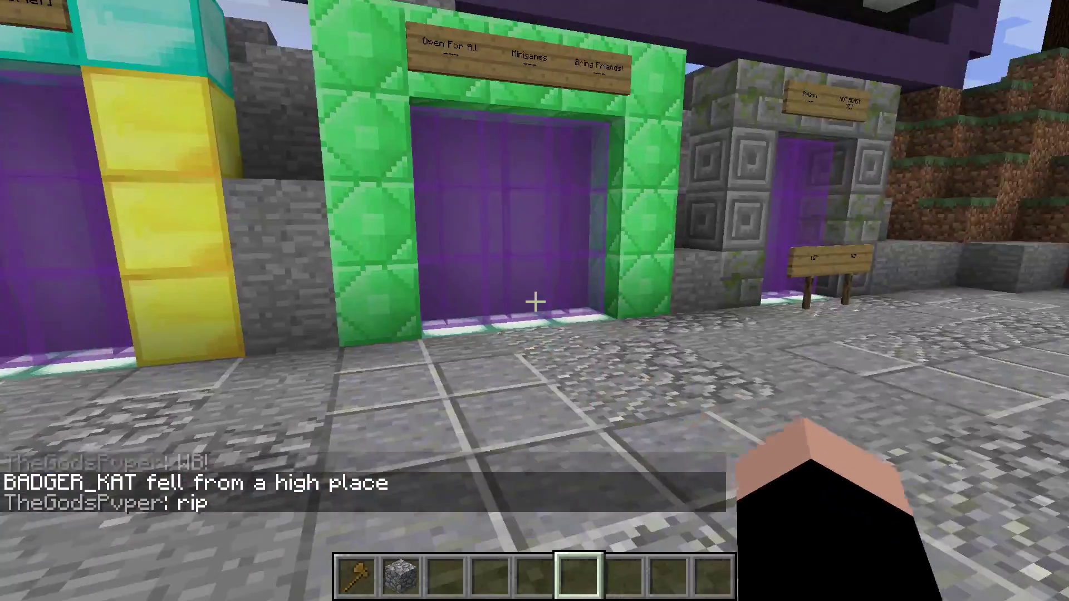
{"action": "key", "text": "w"}
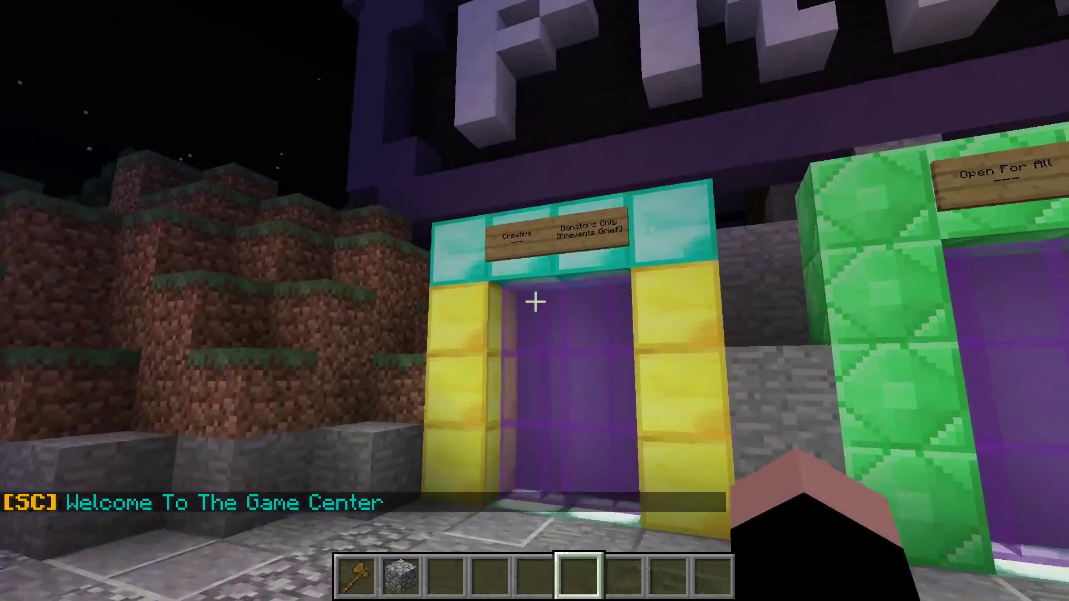
Step: Enter the Creative portal framed in gold and diamond blocks and walk out to an open grassy area
{"action": "key", "text": "w"}
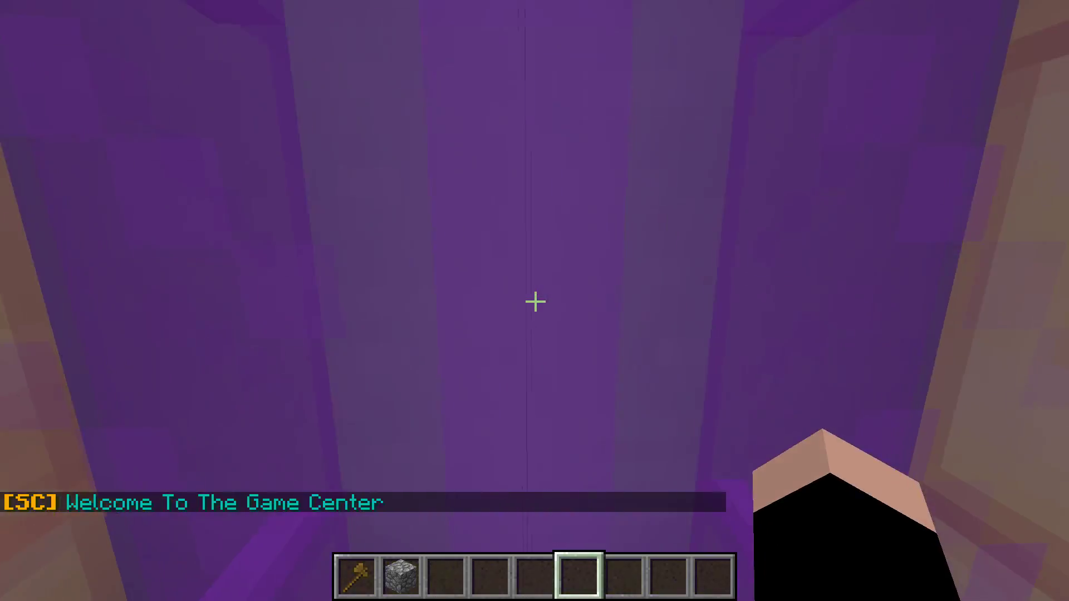
{"action": "scroll", "coordinate": [535, 301], "scroll_direction": "down", "scroll_amount": 1}
{"action": "key", "text": "w"}
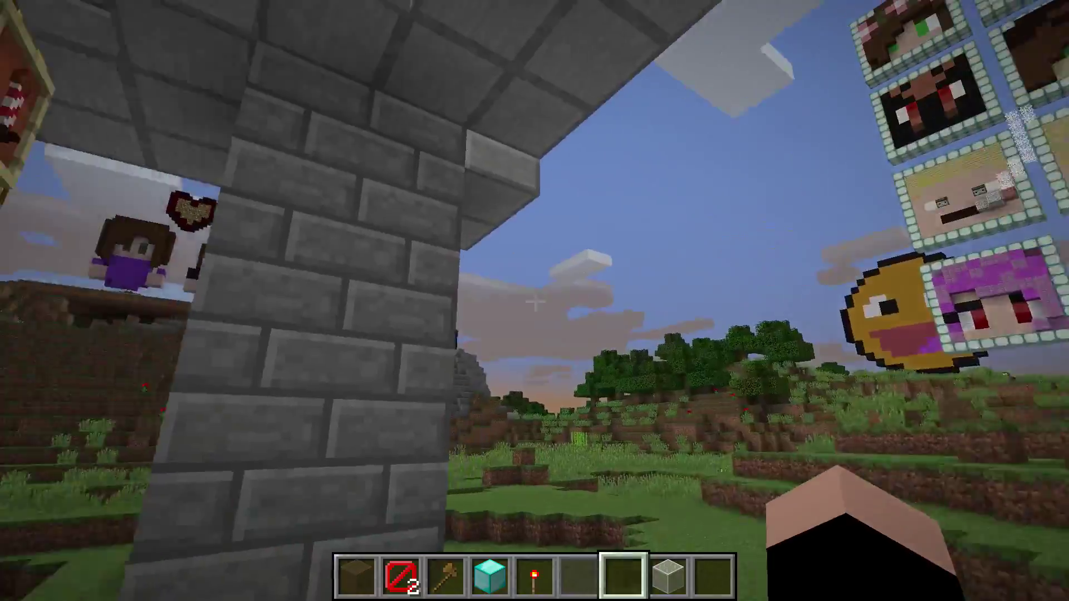
{"action": "key", "text": "w"}
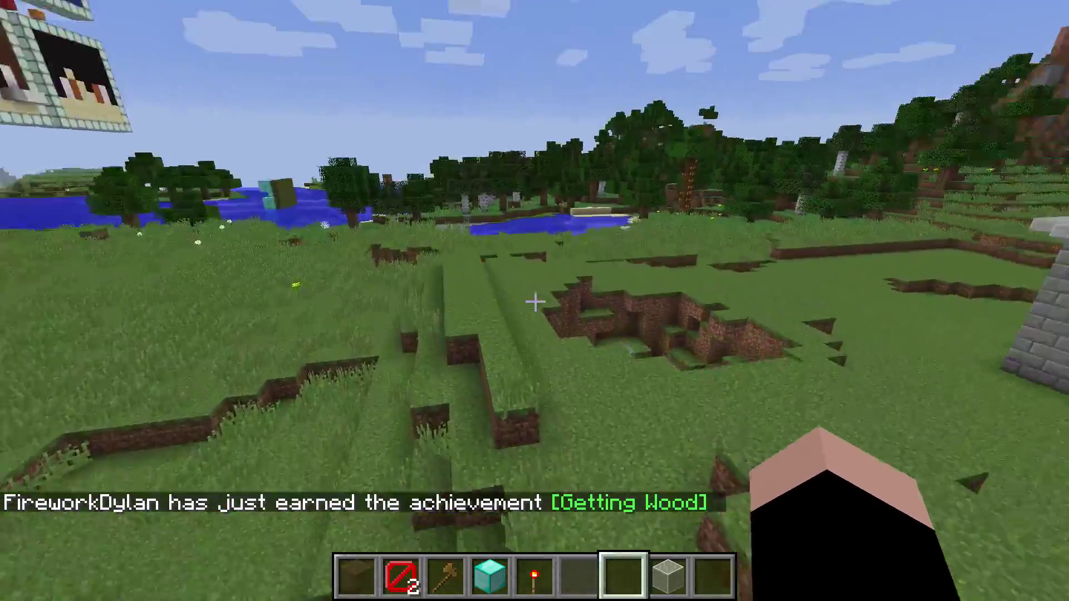
{"action": "key", "text": "w"}
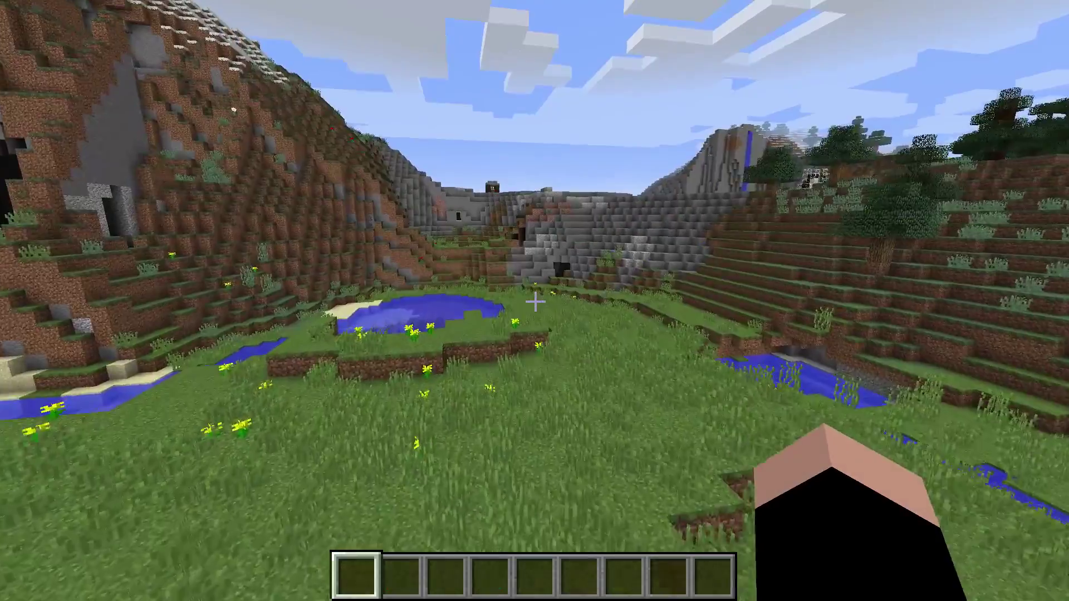
Step: Run /mvp wand to use WorldEdit for portal selections, and run //wand to get the wooden axe
{"action": "key", "text": "t"}
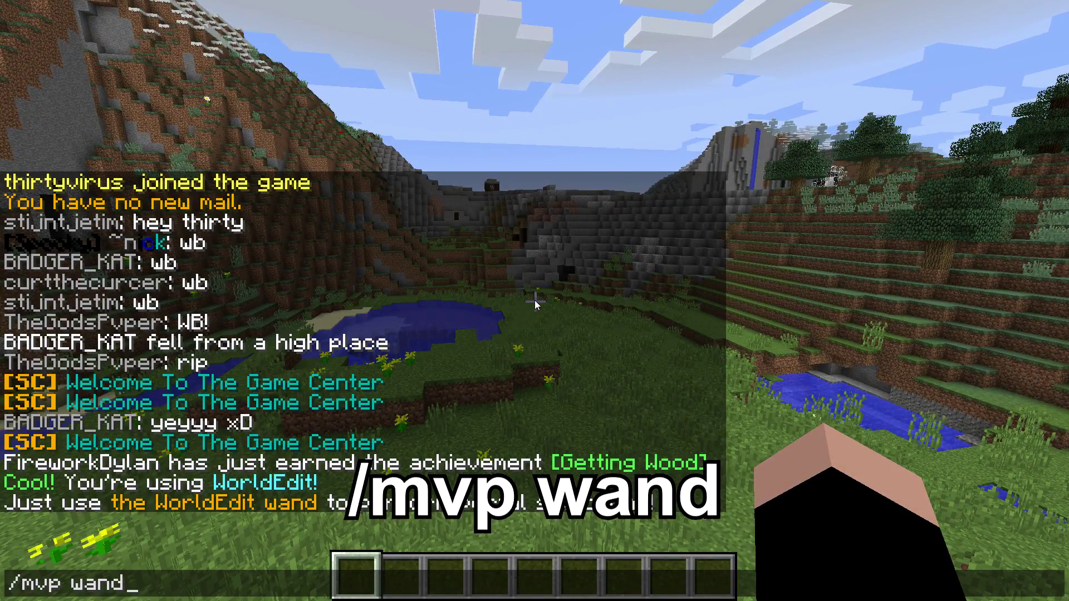
{"action": "key", "text": "Return"}
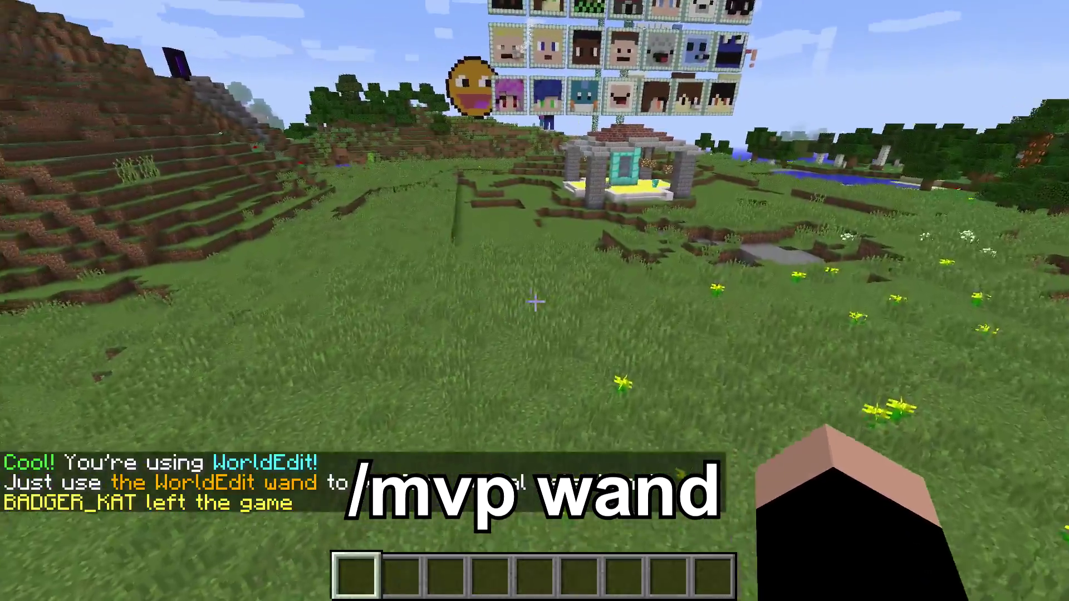
{"action": "key", "text": "slash"}
{"action": "type", "text": "/wand"}
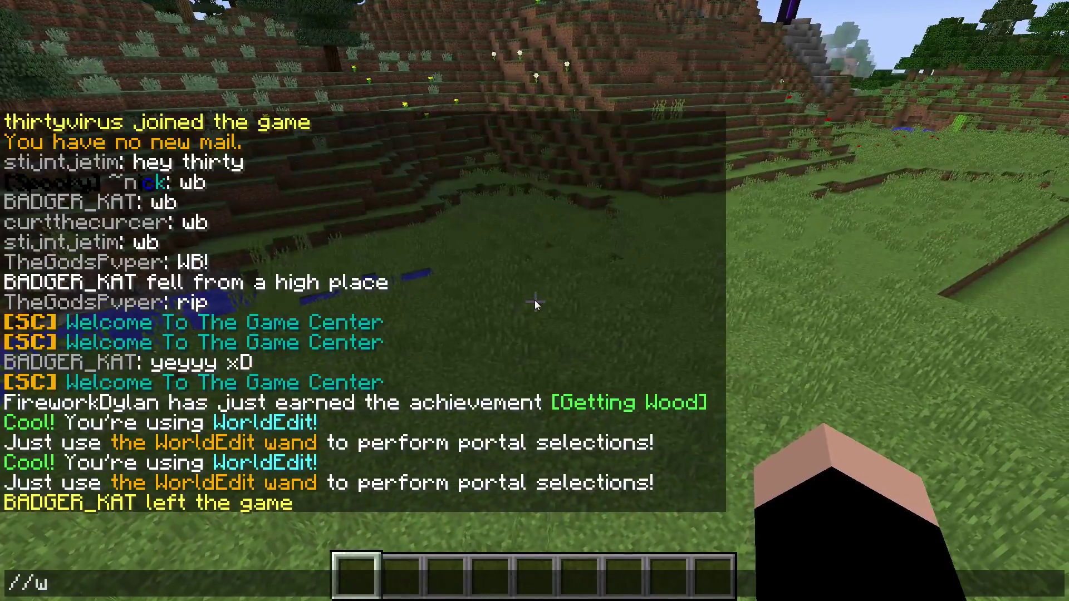
{"action": "key", "text": "Return"}
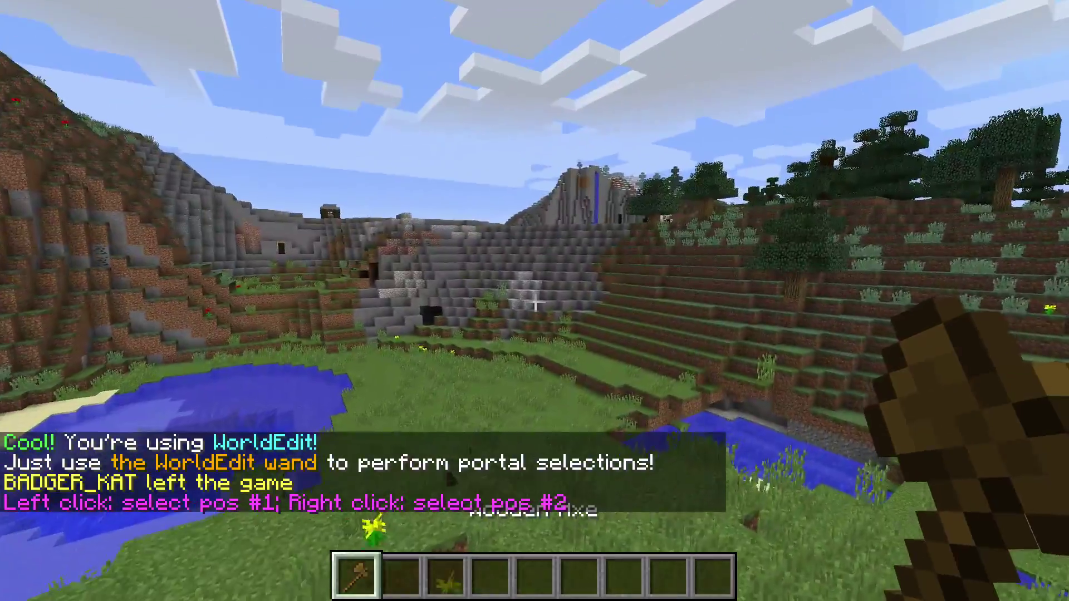
Step: Put cobblestone and purple stained glass in the hotbar and walk to the flat grass near the pond
{"action": "key", "text": "e"}
{"action": "key", "text": "e"}
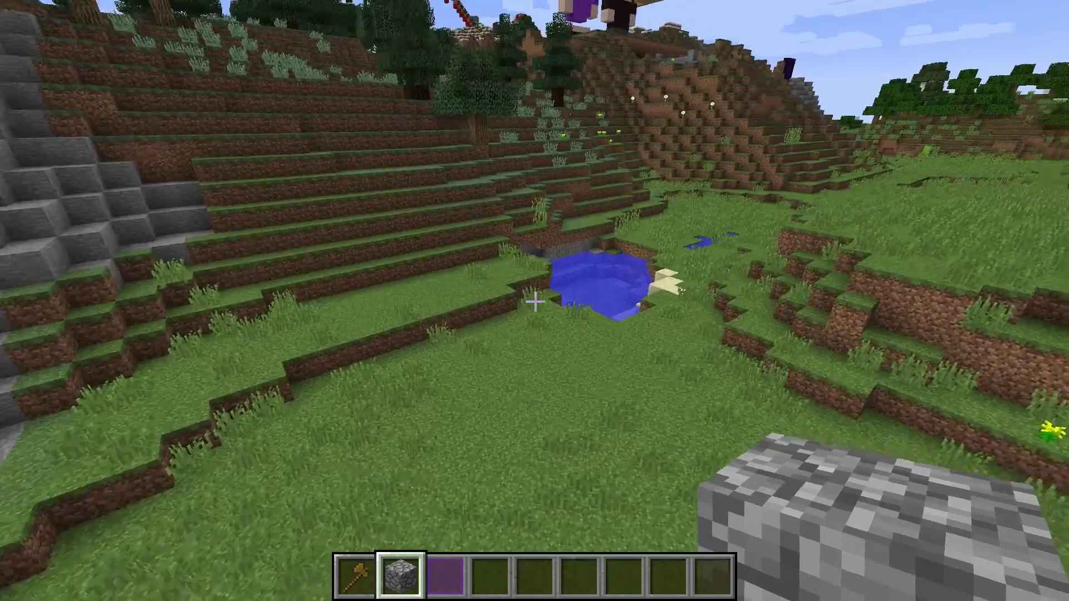
{"action": "key", "text": "w"}
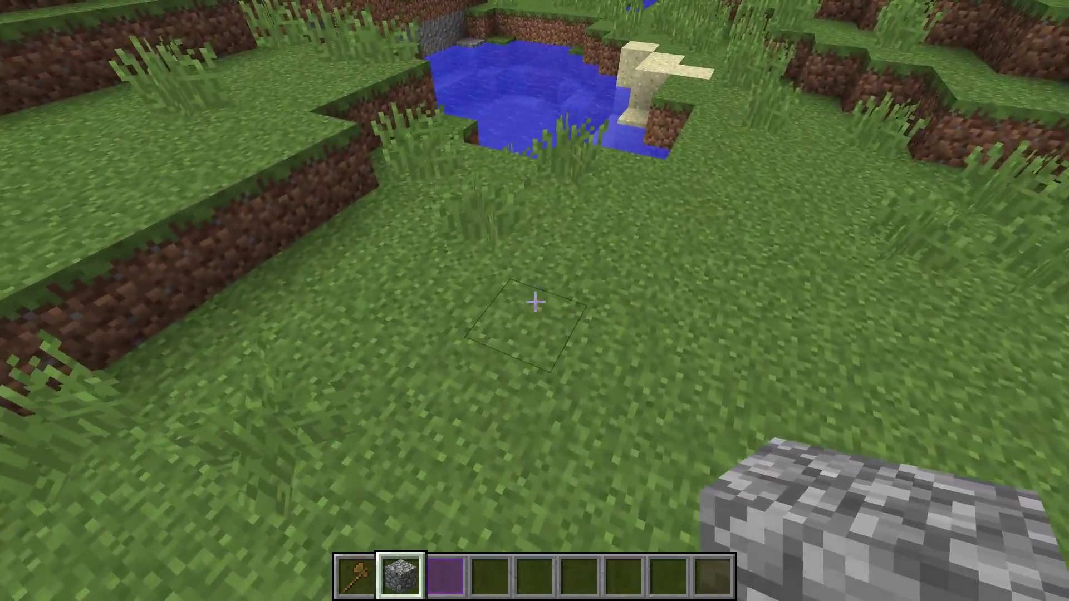
Step: Build a freestanding cobblestone arch on the grass beside the pond
{"action": "right_click", "coordinate": [535, 301]}
{"action": "right_click", "coordinate": [535, 301]}
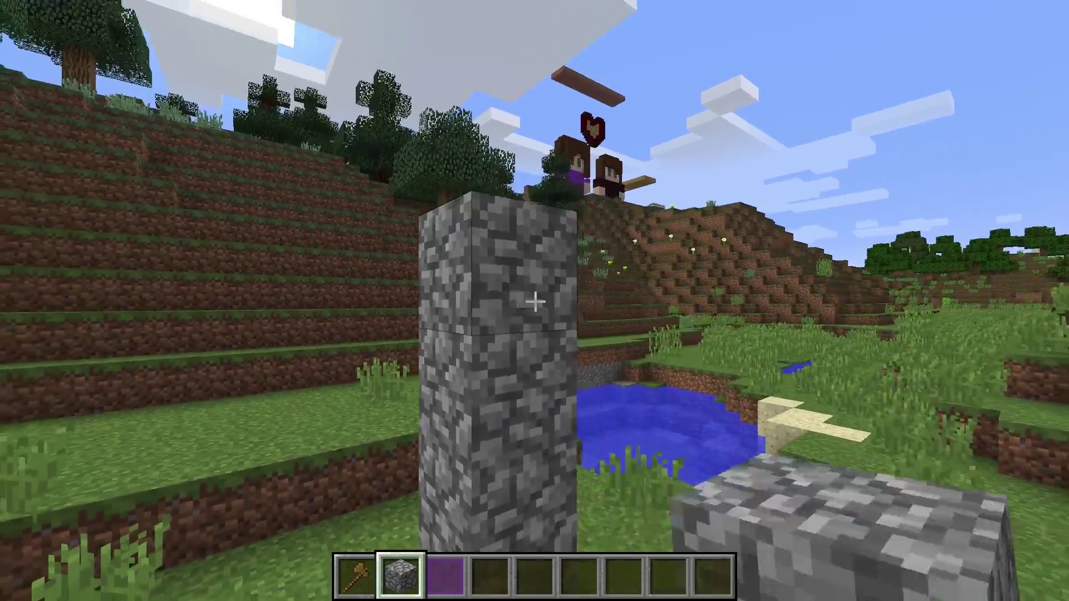
{"action": "right_click", "coordinate": [535, 301]}
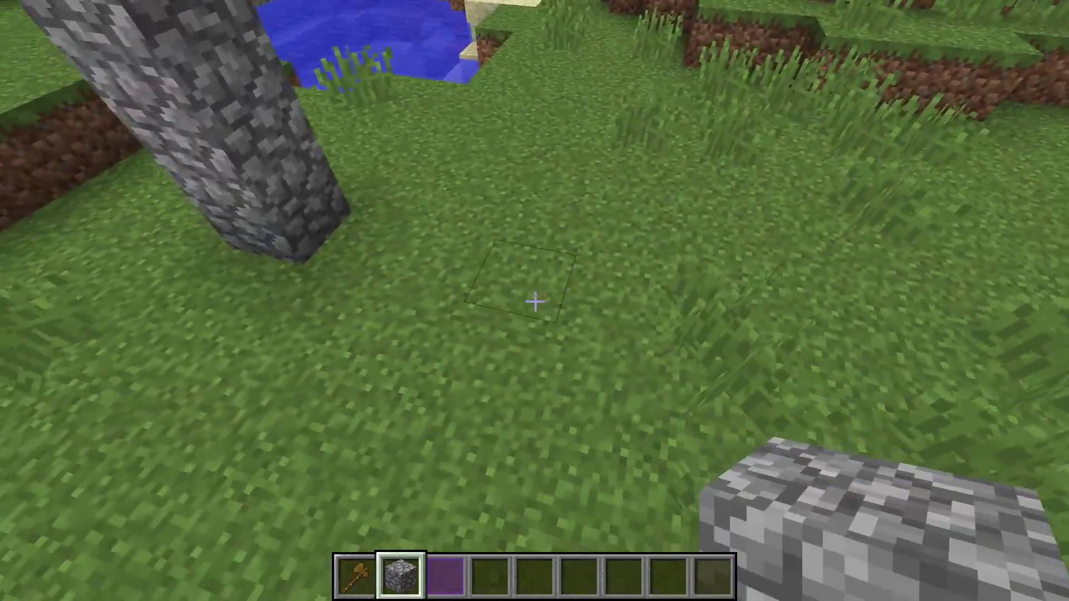
{"action": "right_click", "coordinate": [535, 301]}
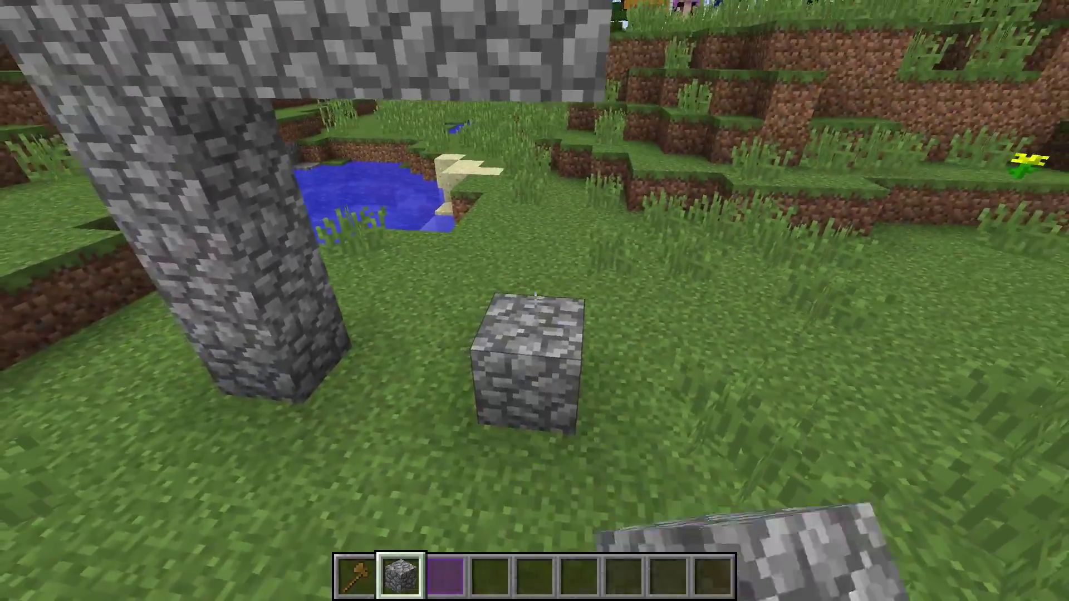
{"action": "right_click", "coordinate": [535, 301]}
{"action": "right_click", "coordinate": [535, 302]}
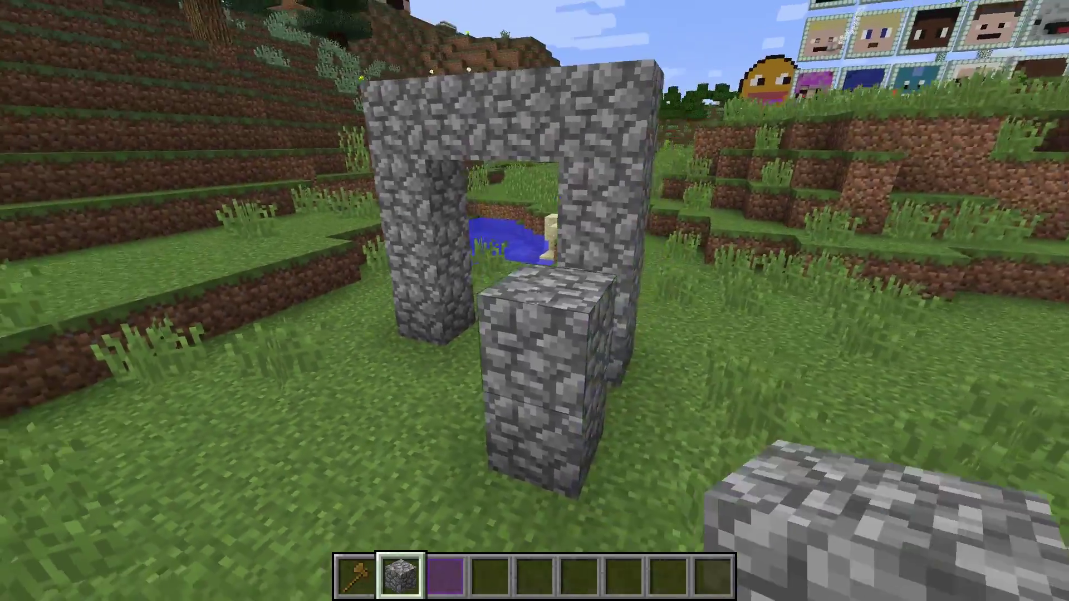
Step: Thicken the cobblestone arch and fill its opening, two blocks wide and three high, with purple stained glass
{"action": "right_click", "coordinate": [535, 301]}
{"action": "right_click", "coordinate": [535, 301]}
{"action": "right_click", "coordinate": [535, 301]}
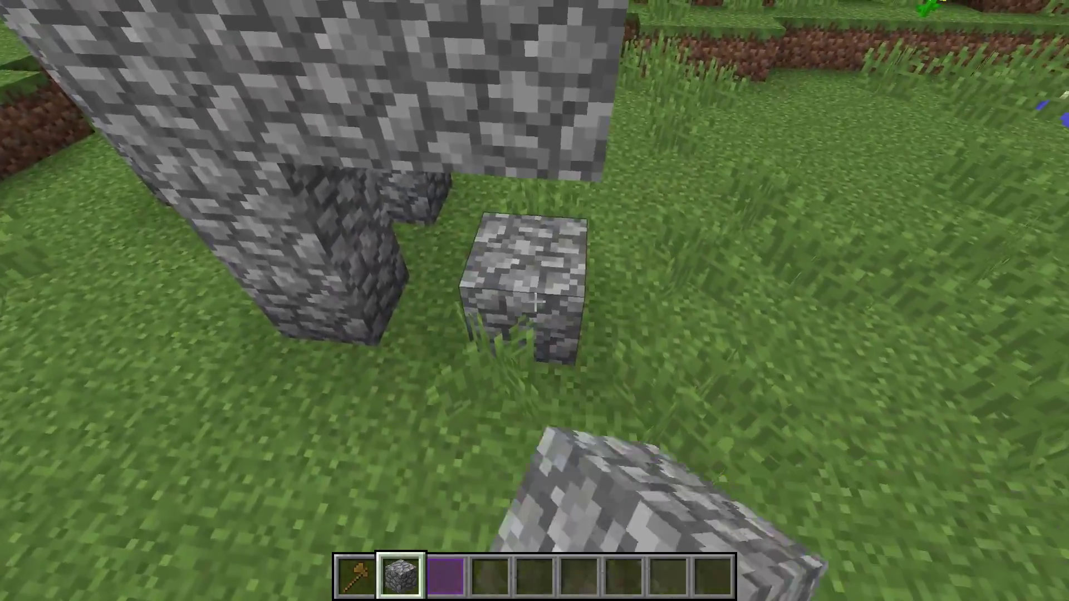
{"action": "right_click", "coordinate": [534, 301]}
{"action": "left_click", "coordinate": [535, 302]}
{"action": "left_click", "coordinate": [535, 301]}
{"action": "left_click", "coordinate": [534, 301]}
{"action": "left_click", "coordinate": [534, 302]}
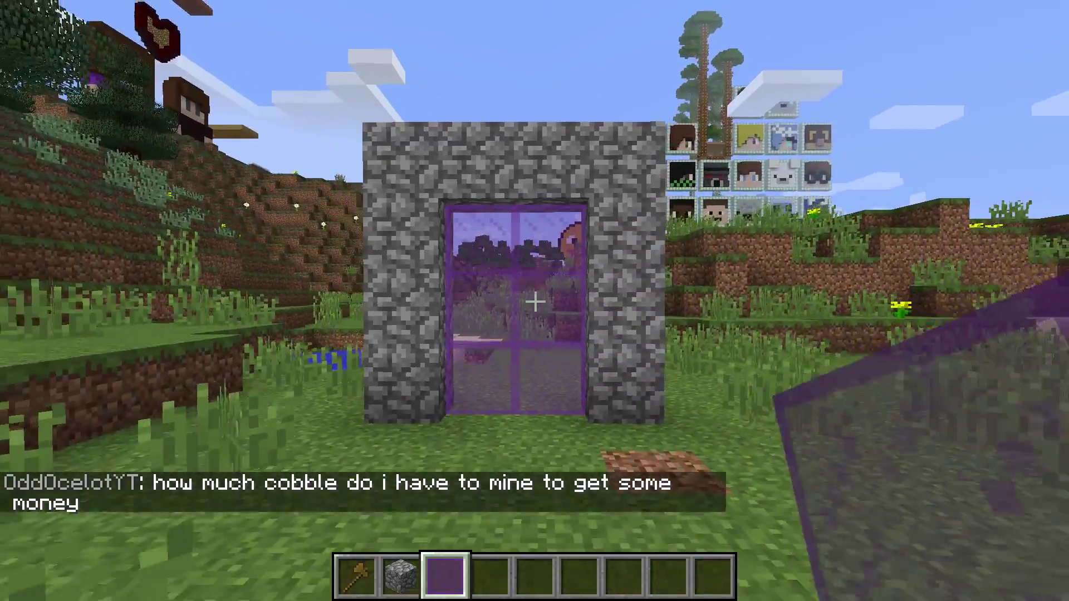
Step: Select the glass area with the wooden axe, setting position one at its upper-left corner and position two at its lower-right corner
{"action": "key", "text": "w"}
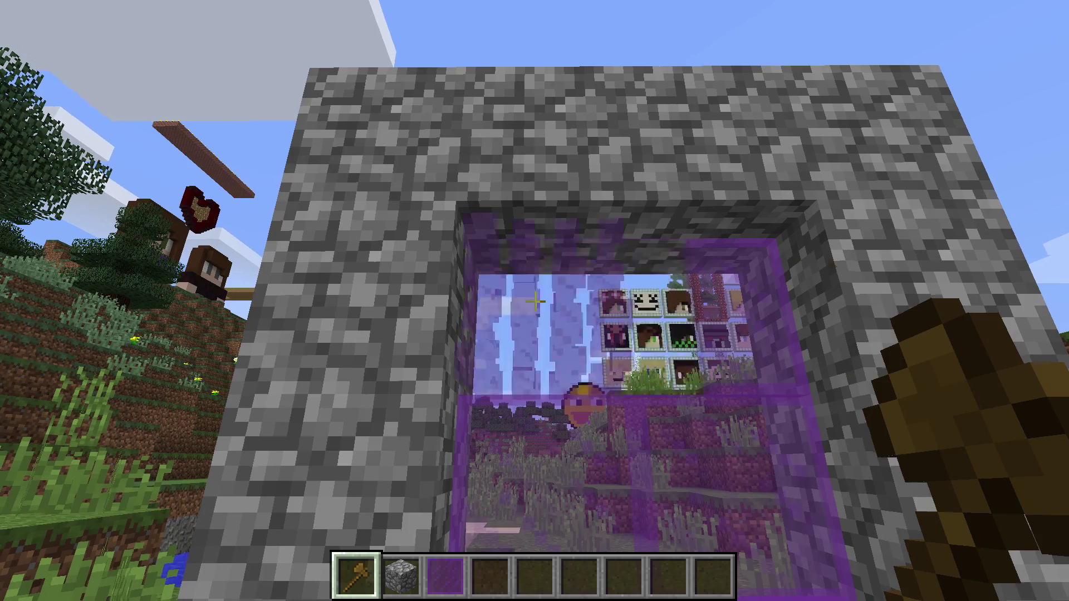
{"action": "left_click", "coordinate": [535, 302]}
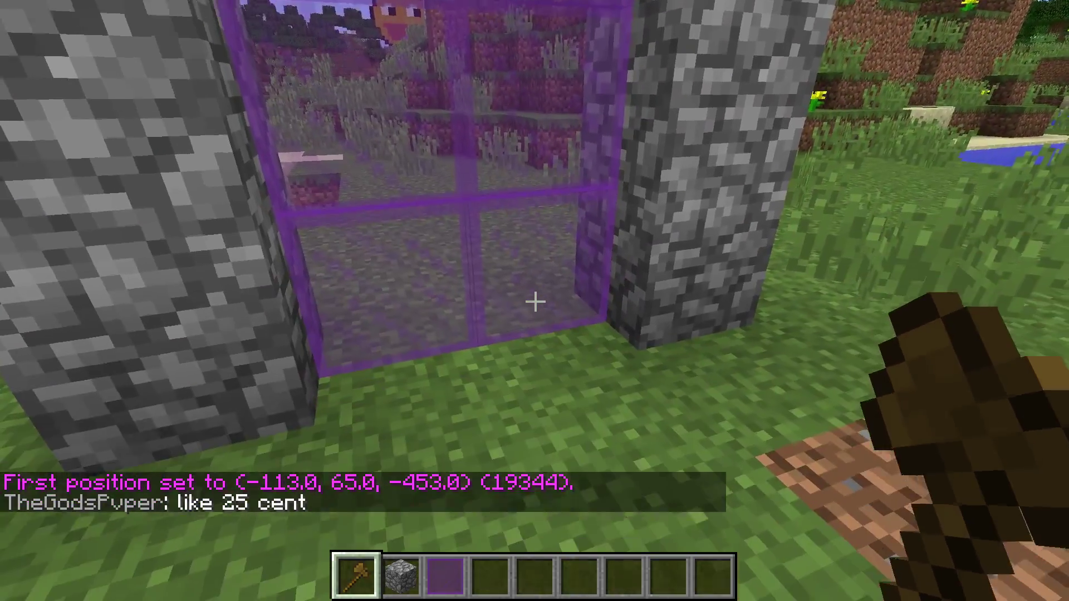
{"action": "key", "text": "d"}
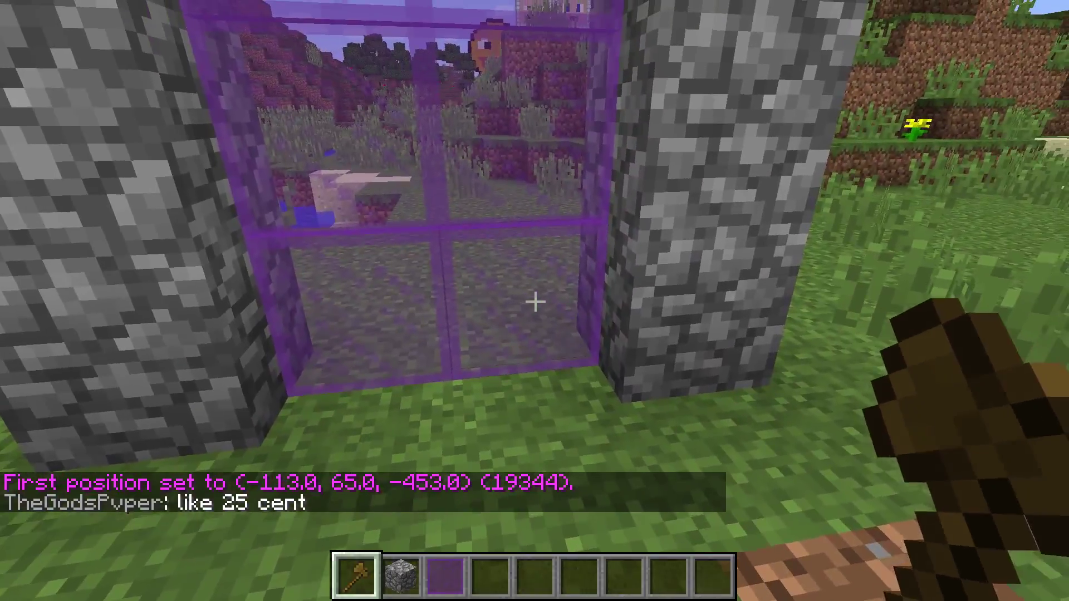
{"action": "right_click", "coordinate": [534, 301]}
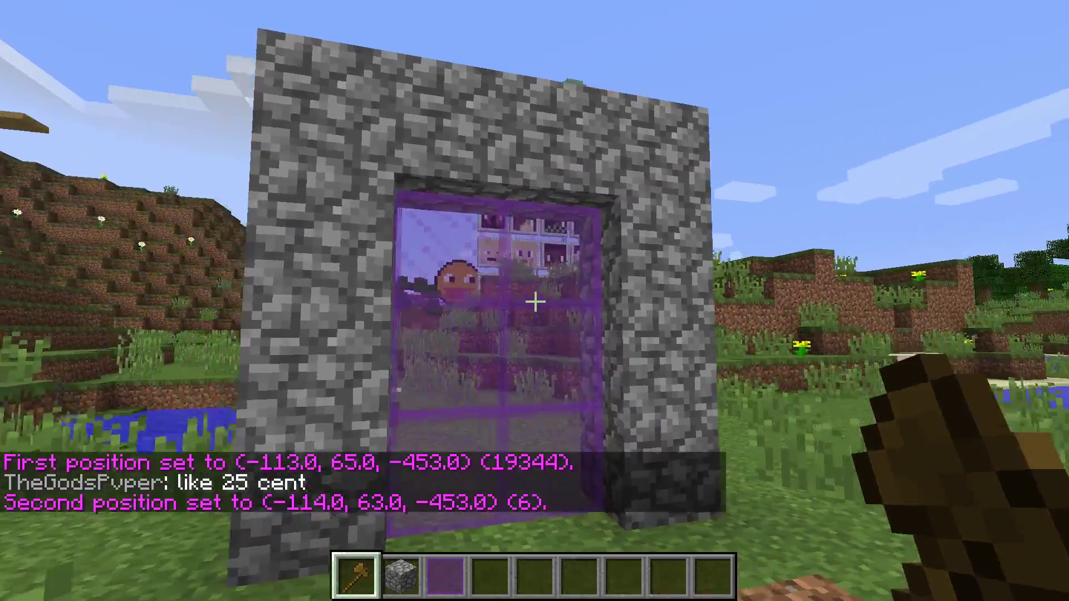
{"action": "key", "text": "s"}
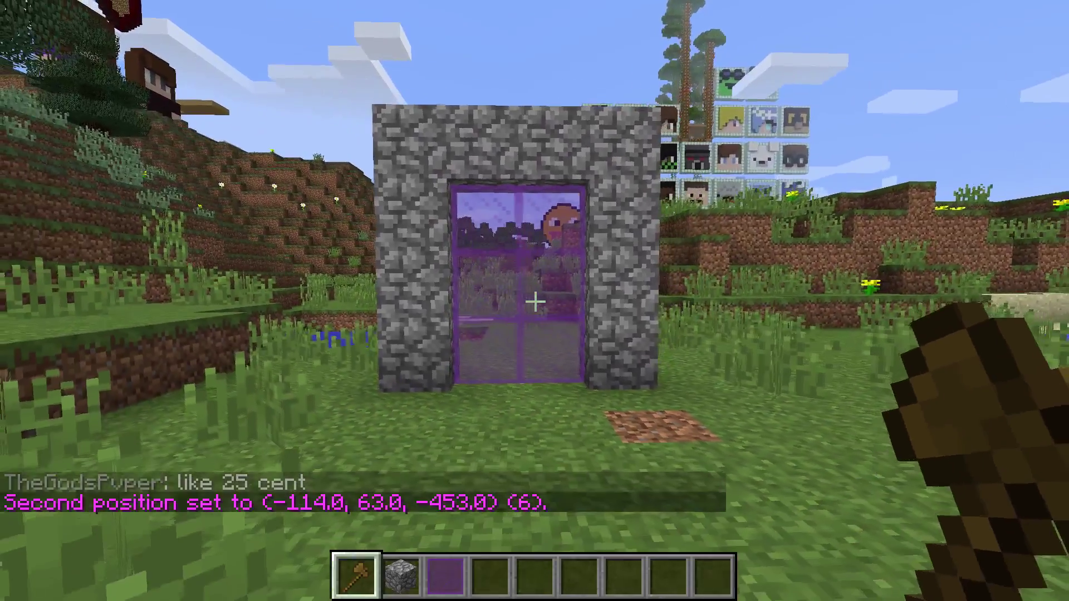
Step: Create a portal named tutorial1 from the selection with /mvp create tutorial1
{"action": "key", "text": "w"}
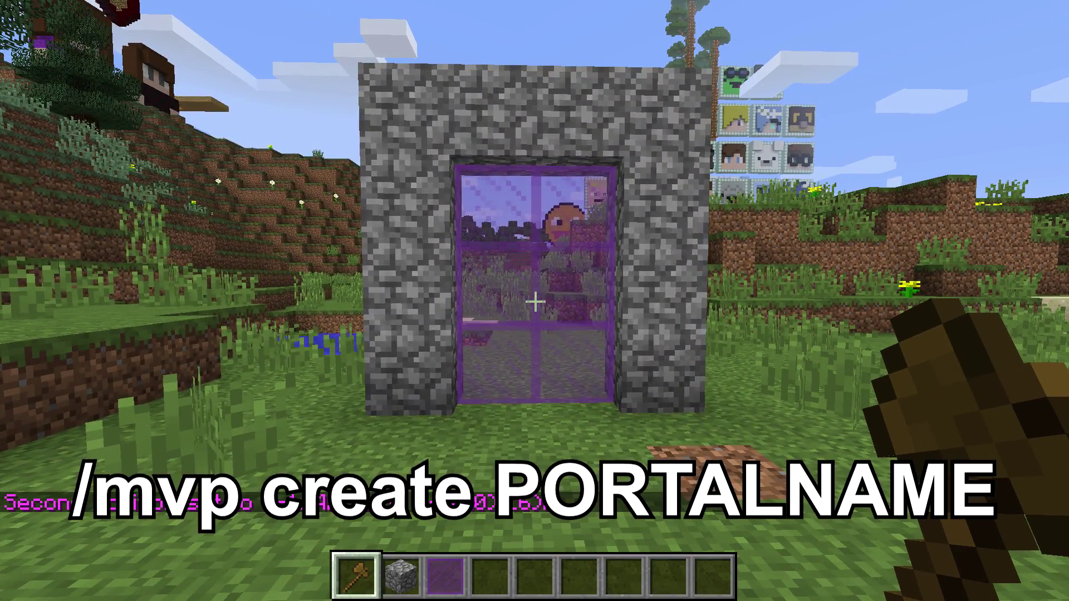
{"action": "type", "text": "/mvp create tutorial1"}
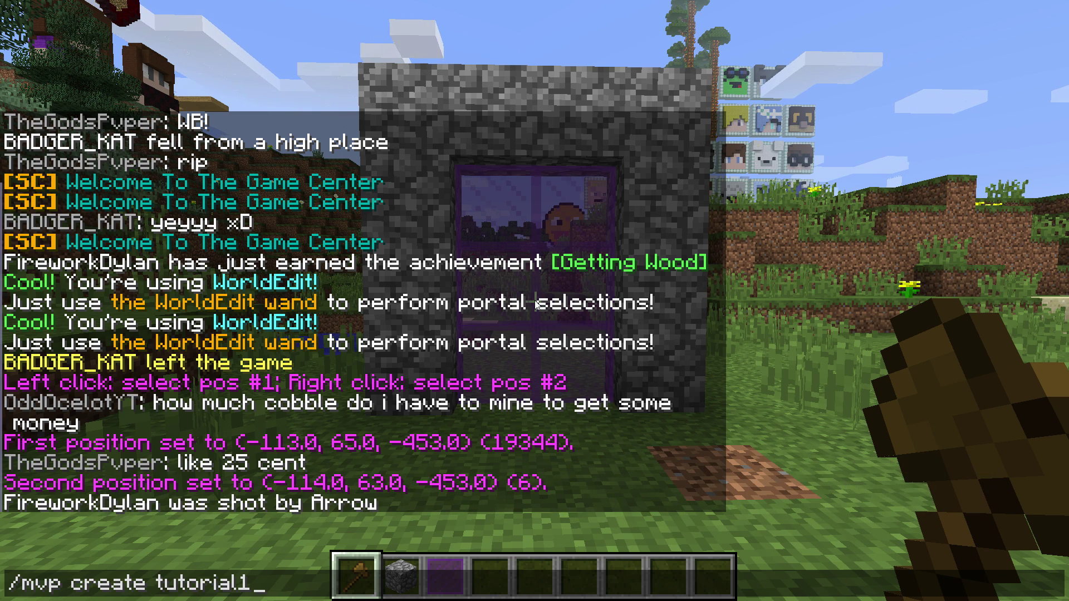
{"action": "key", "text": "Return"}
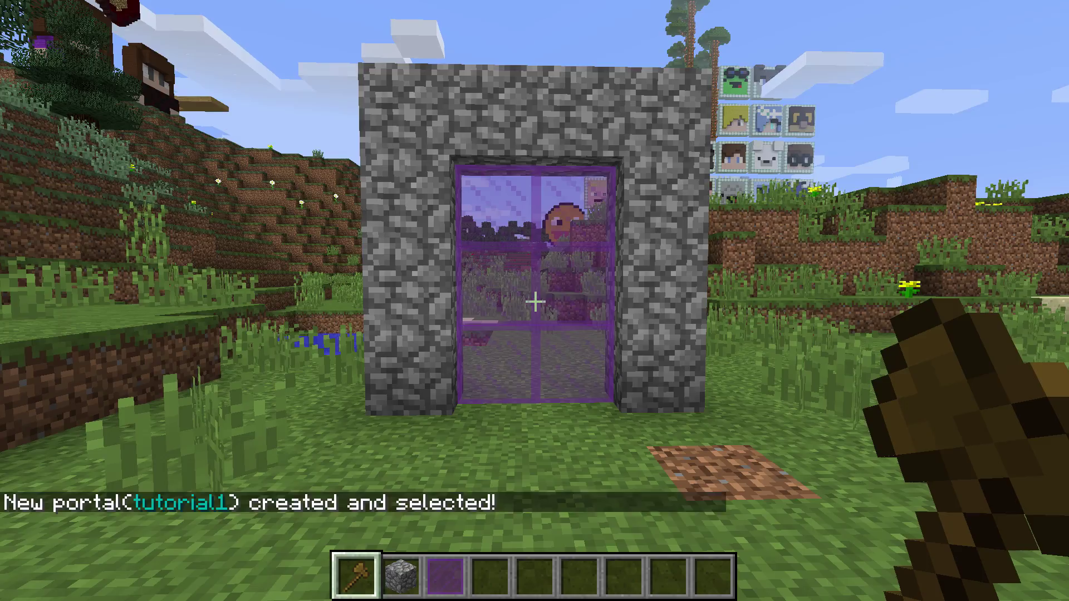
{"action": "key", "text": "s"}
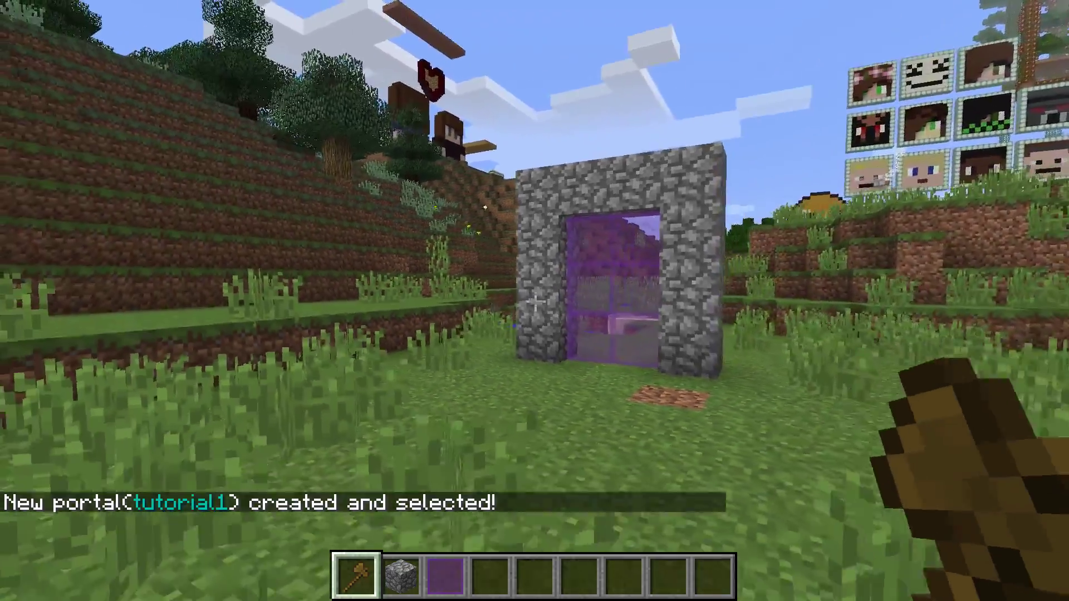
{"action": "key", "text": "w"}
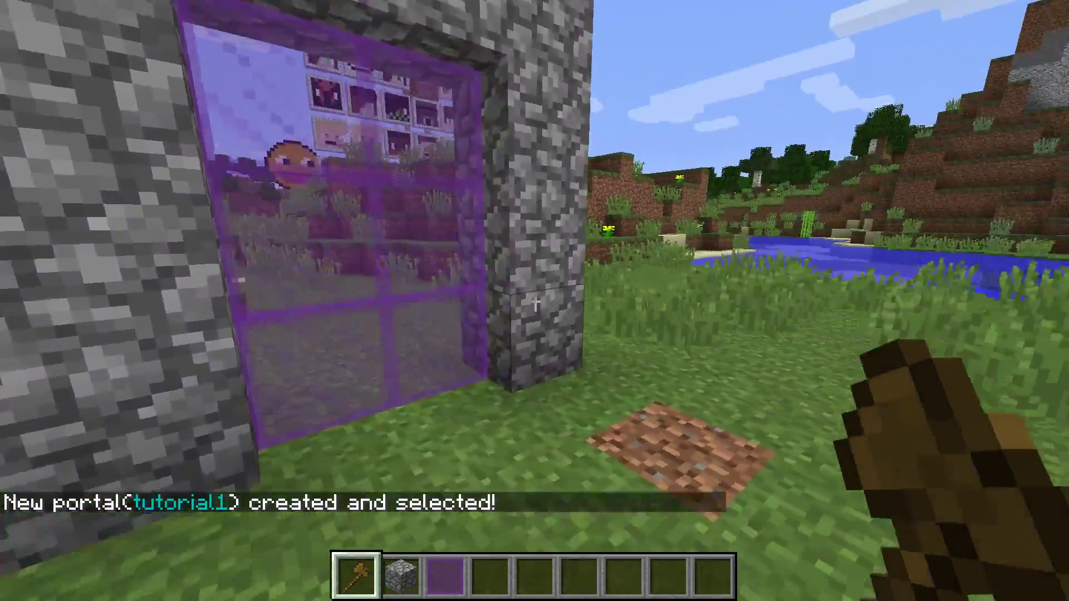
{"action": "key", "text": "3"}
{"action": "key", "text": "w"}
{"action": "key", "text": "s"}
{"action": "scroll", "coordinate": [535, 302], "scroll_direction": "down", "scroll_amount": 2}
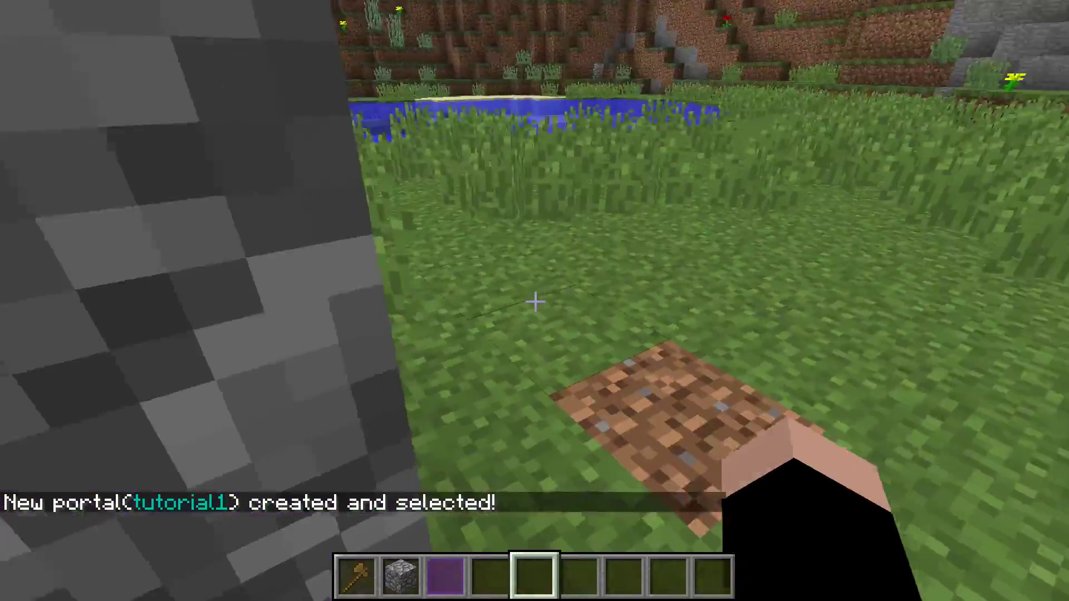
{"action": "key", "text": "s"}
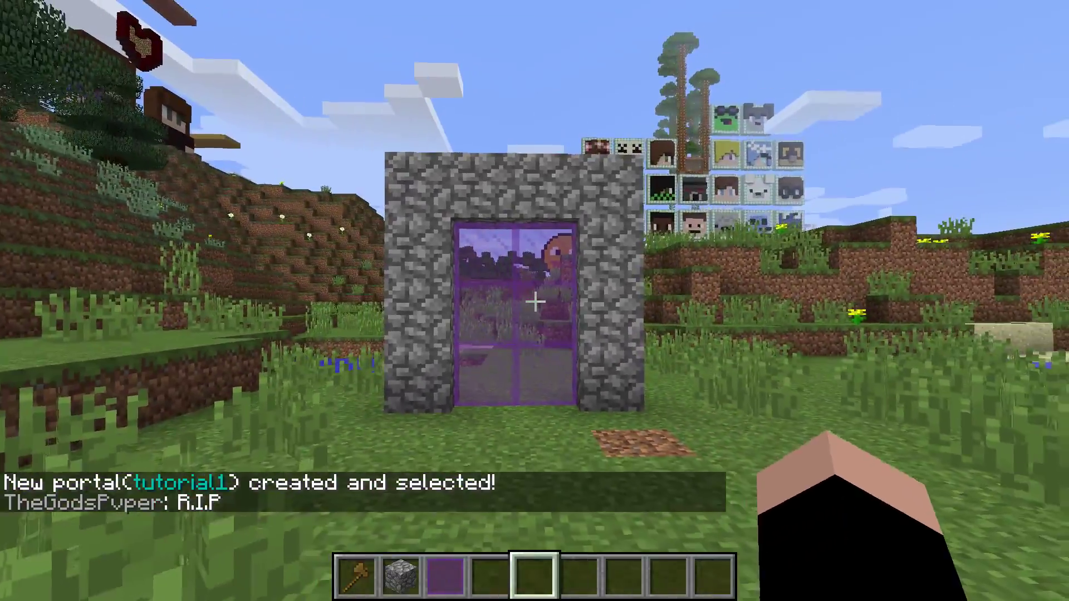
Step: Build a second freestanding cobblestone arch on the grass at the water's edge, beside the first portal
{"action": "key", "text": "4"}
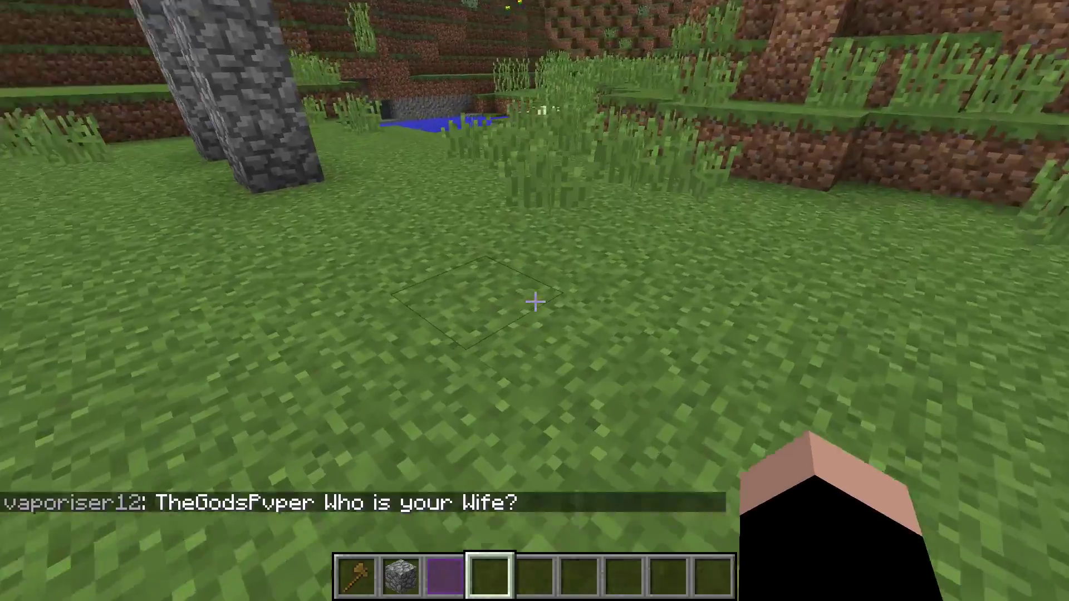
{"action": "scroll", "coordinate": [535, 302], "scroll_direction": "up", "scroll_amount": 2}
{"action": "right_click", "coordinate": [535, 302]}
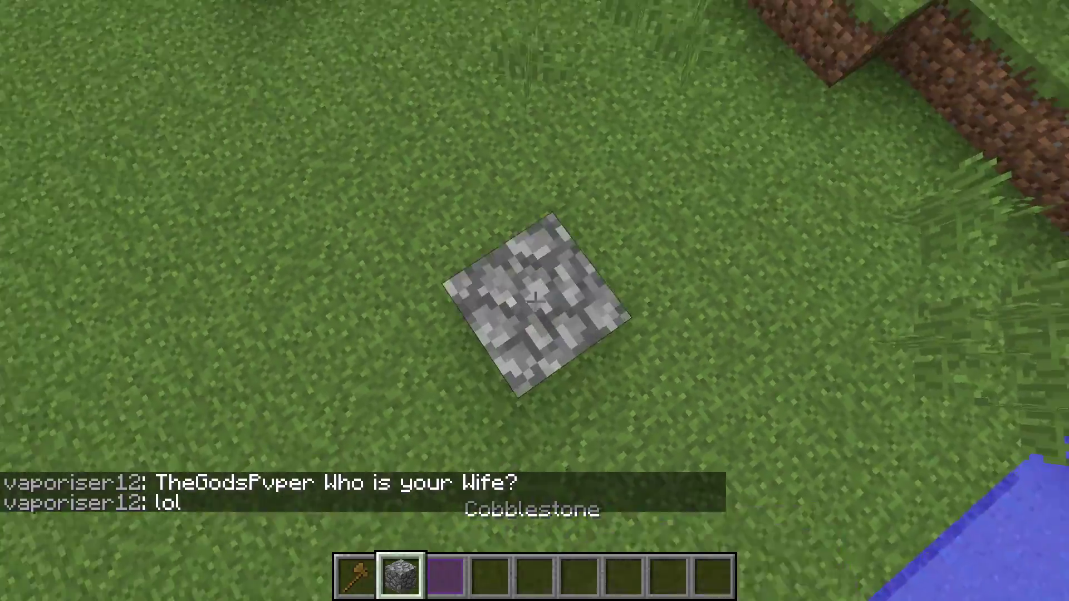
{"action": "key", "text": "s"}
{"action": "right_click", "coordinate": [535, 302]}
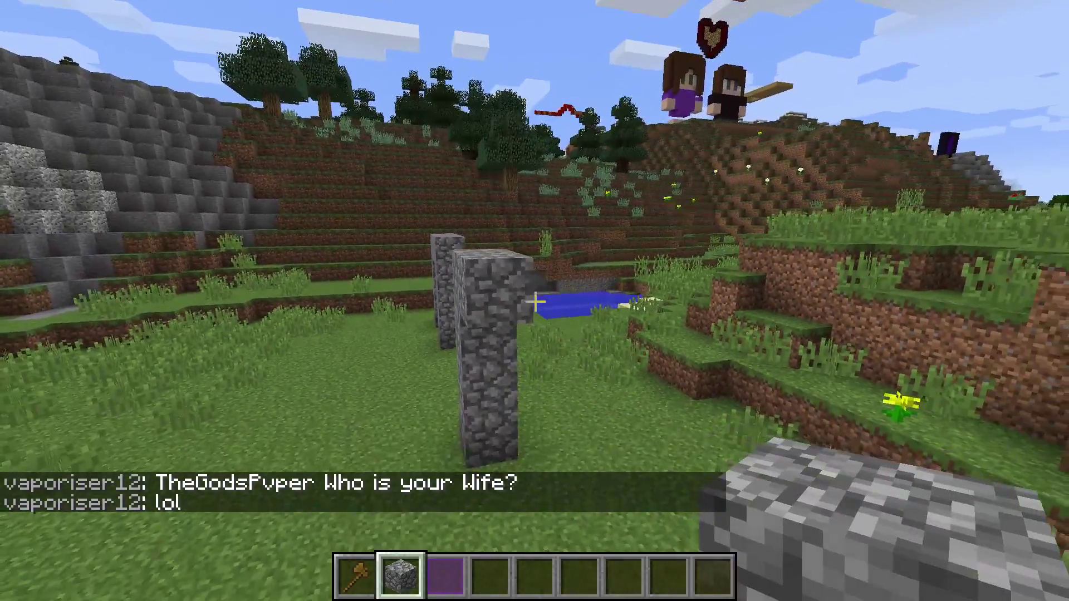
{"action": "key", "text": "w"}
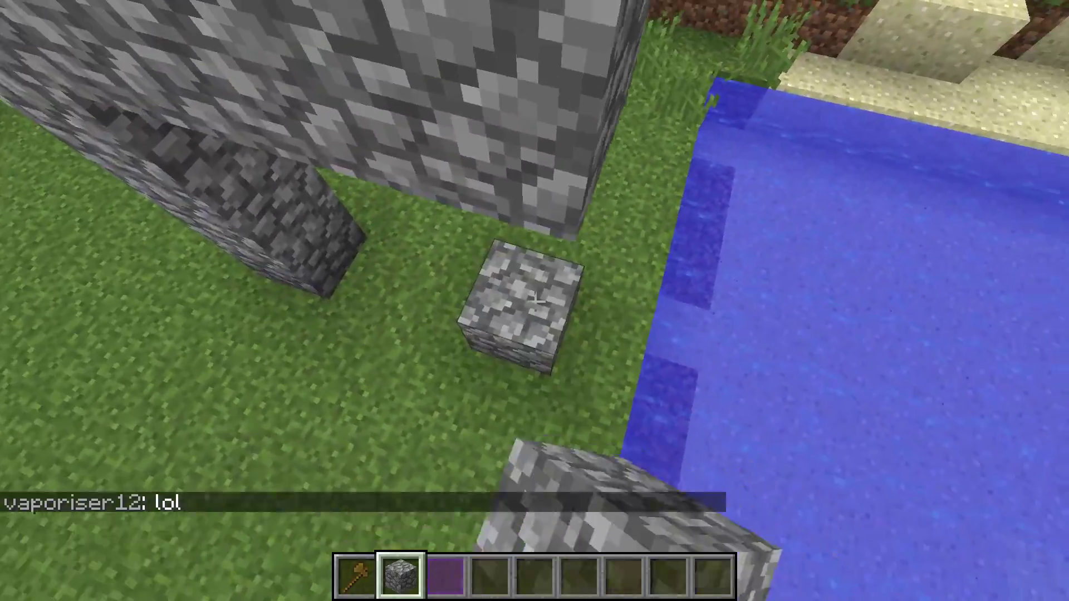
{"action": "right_click", "coordinate": [535, 301]}
Step: Fill the second arch's opening, two blocks wide and three high, with purple stained glass panes
{"action": "key", "text": "3"}
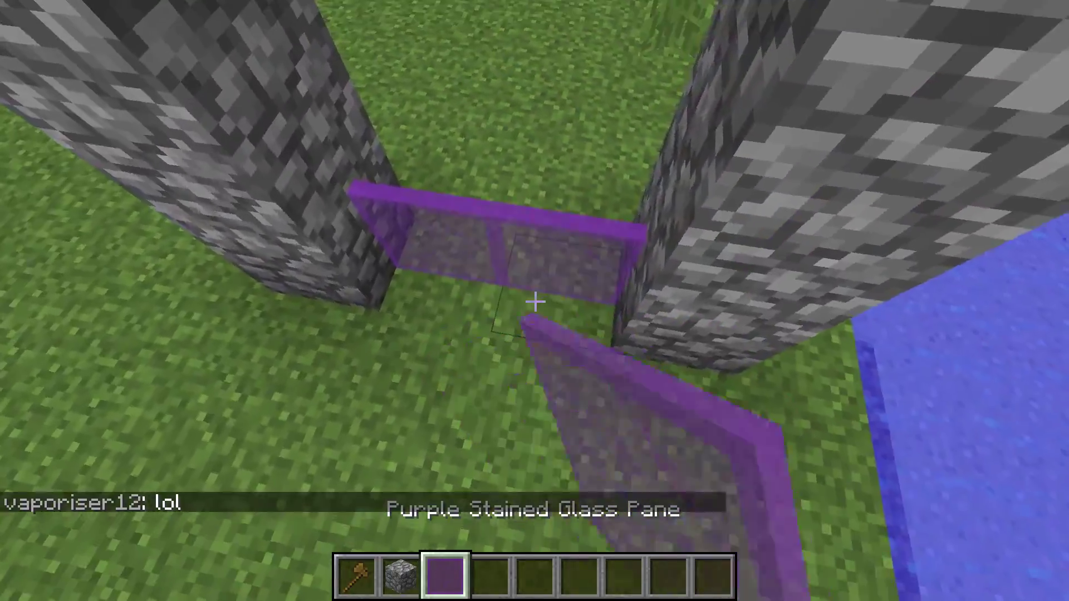
{"action": "right_click", "coordinate": [534, 301]}
{"action": "right_click", "coordinate": [534, 301]}
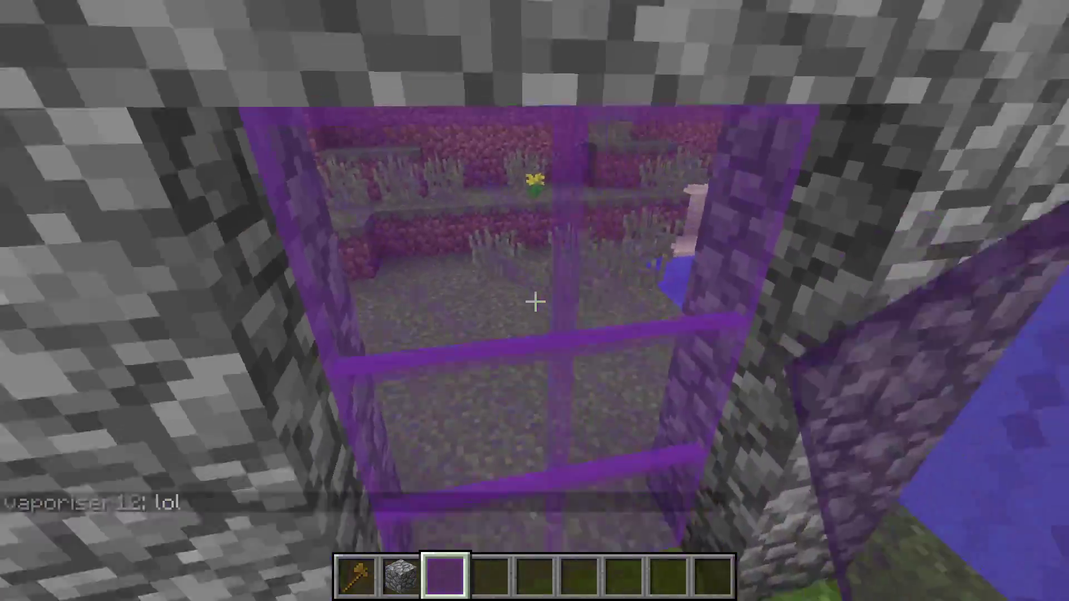
{"action": "key", "text": "s"}
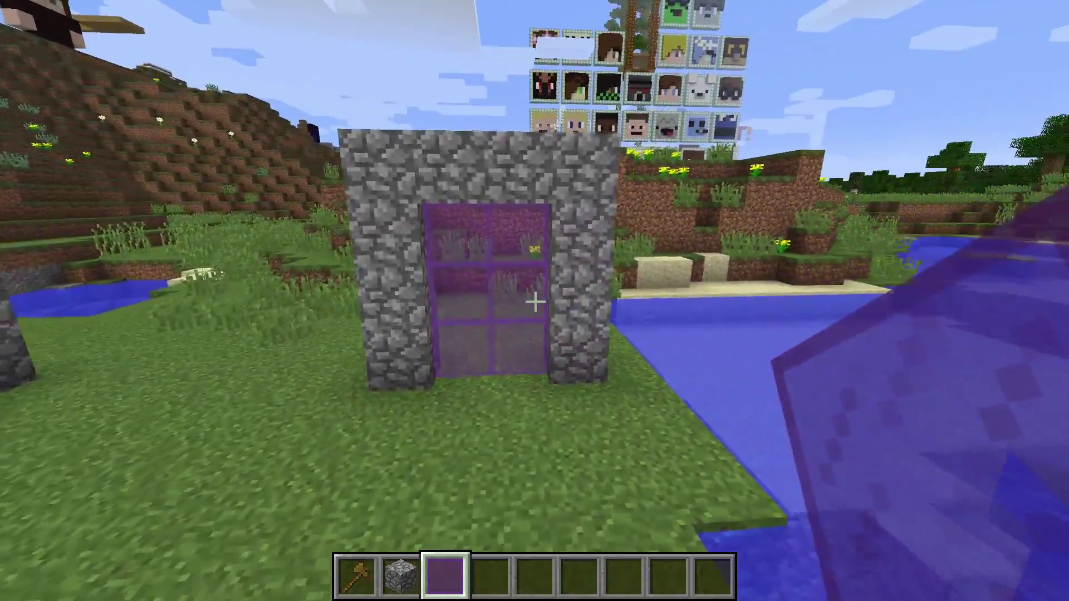
Step: Select the second arch's glass with the wooden axe, setting position one at its lower-right corner and position two at its upper-left corner
{"action": "scroll", "coordinate": [535, 302], "scroll_direction": "down", "scroll_amount": 7}
{"action": "key", "text": "w"}
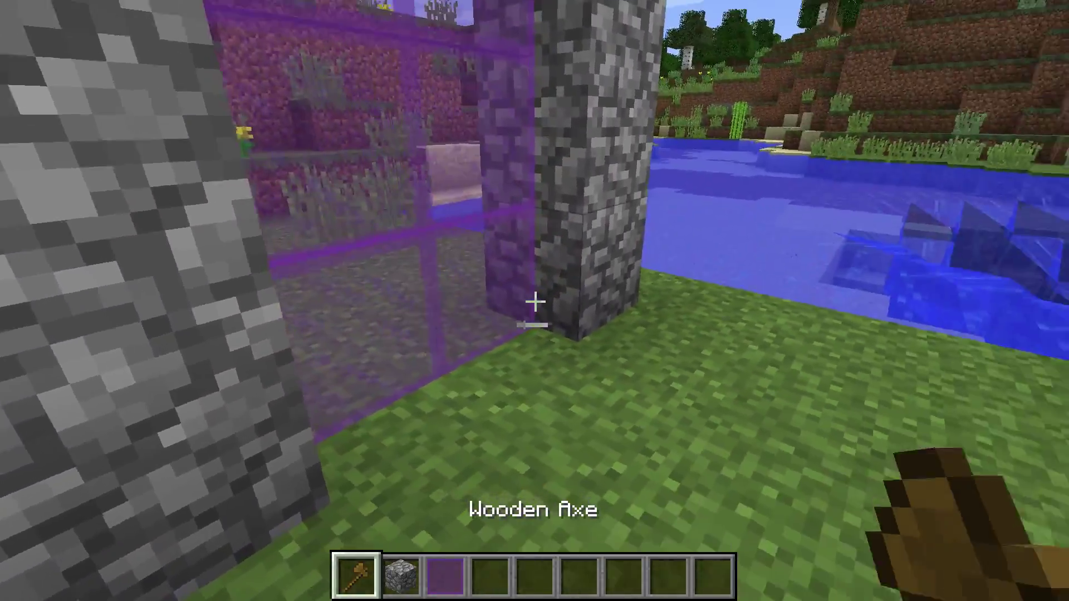
{"action": "left_click", "coordinate": [534, 302]}
{"action": "right_click", "coordinate": [534, 302]}
{"action": "key", "text": "s"}
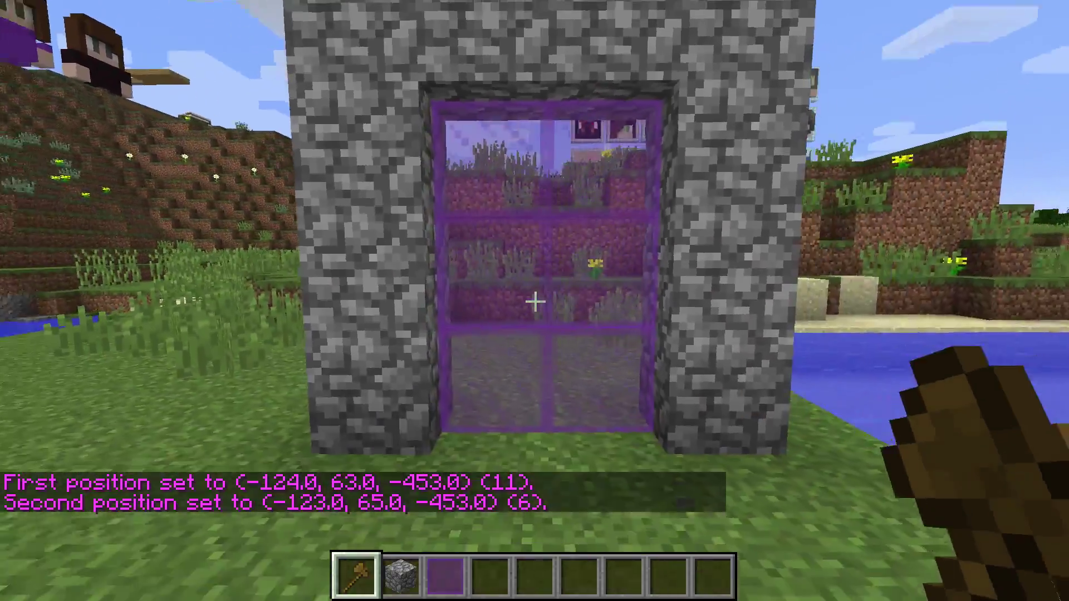
Step: Create a portal named tutorial2 from the selection with /mvp create tutorial2
{"action": "key", "text": "w"}
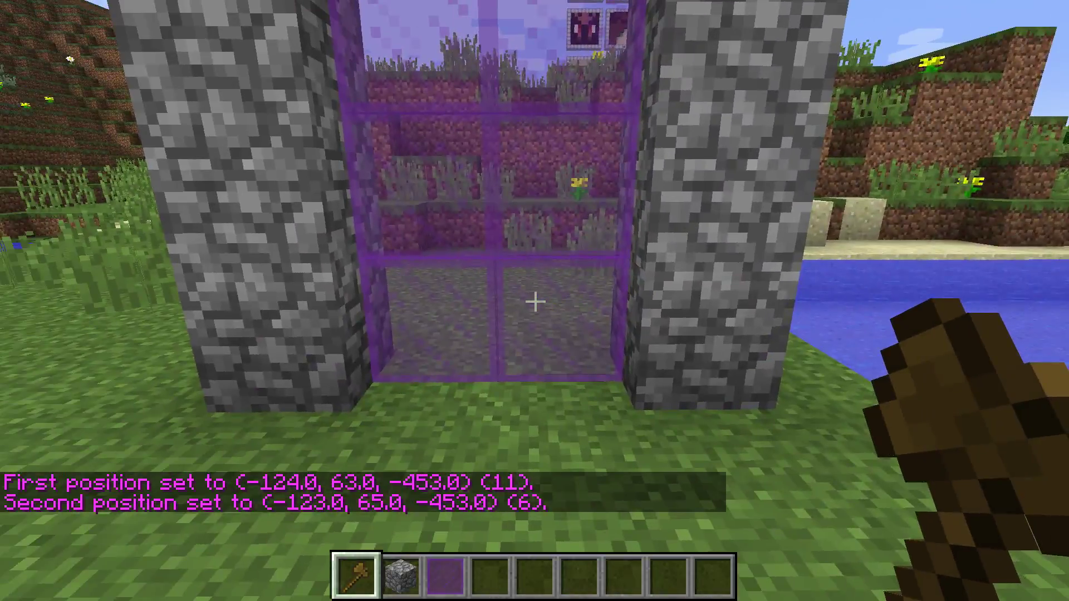
{"action": "key", "text": "s"}
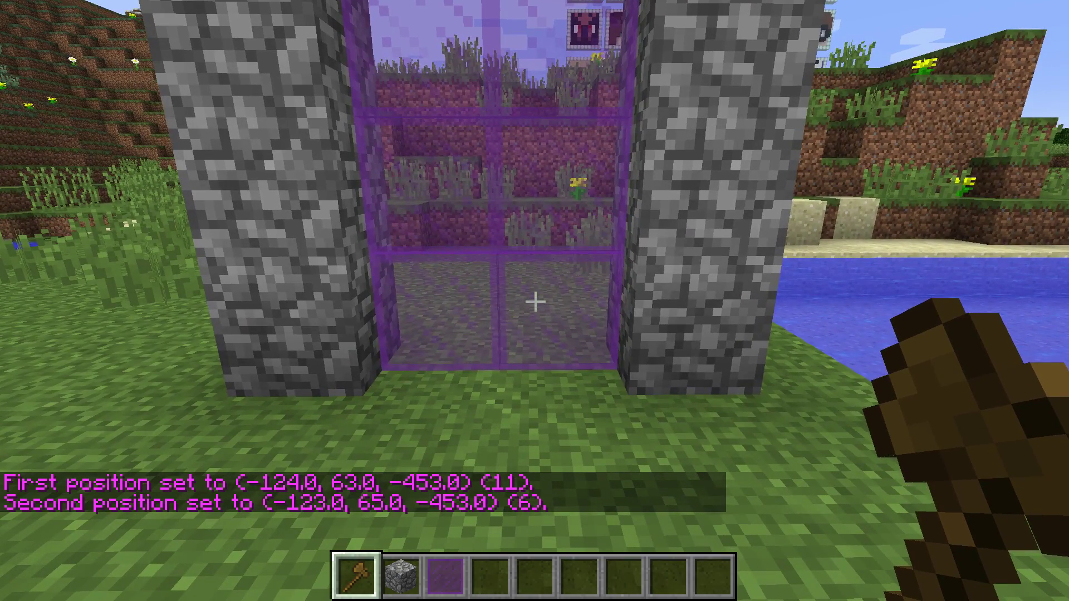
{"action": "type", "text": "/mvp create tutorial2"}
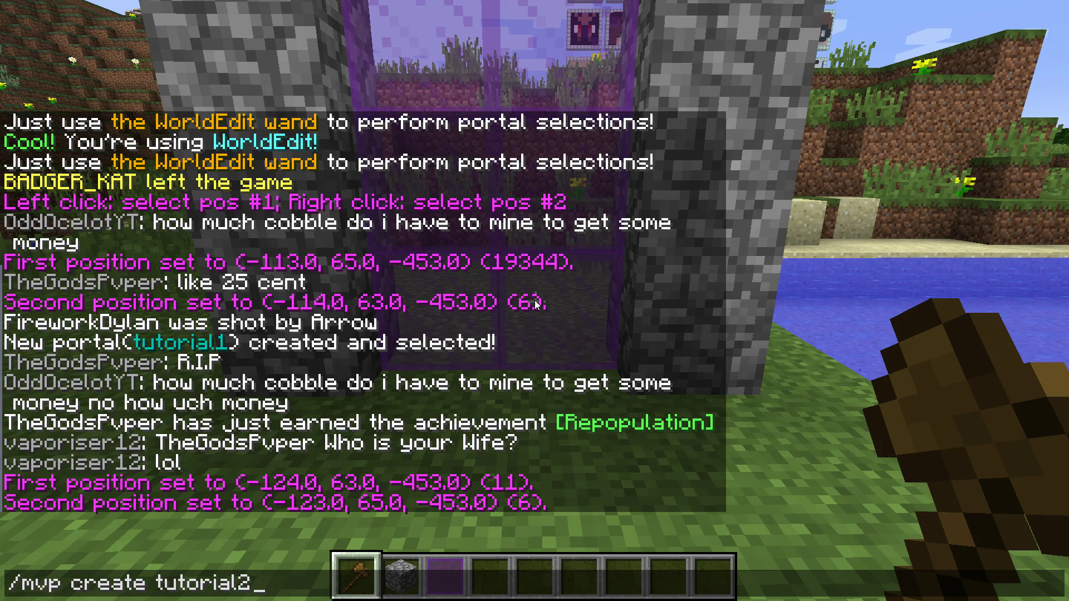
{"action": "key", "text": "Return"}
{"action": "key", "text": "5"}
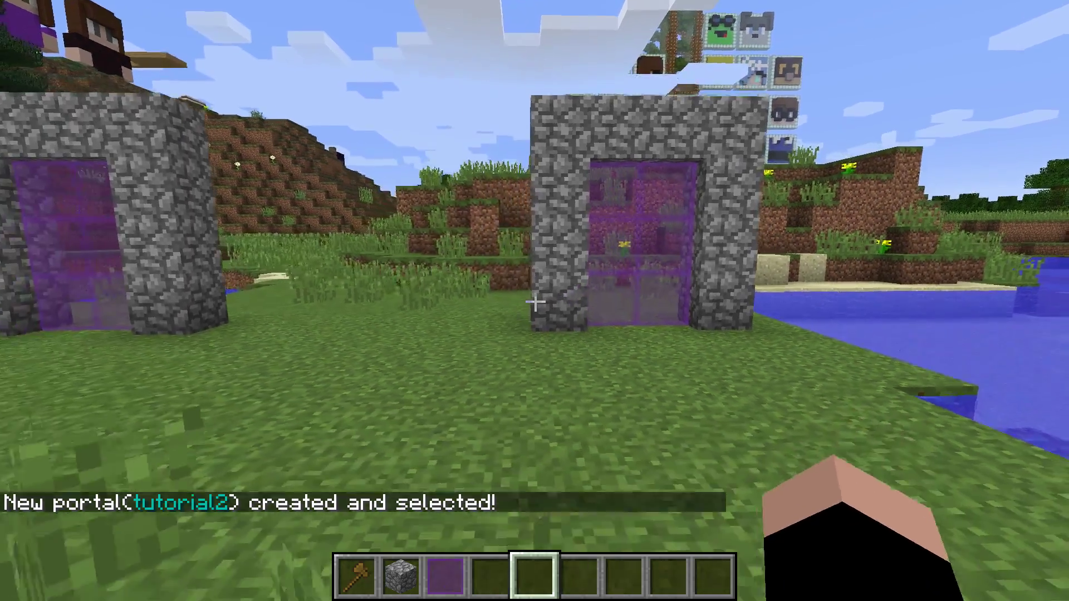
Step: Walk around the two cobblestone portals and examine them from the front and the side
{"action": "key", "text": "s"}
{"action": "left_click", "coordinate": [535, 302]}
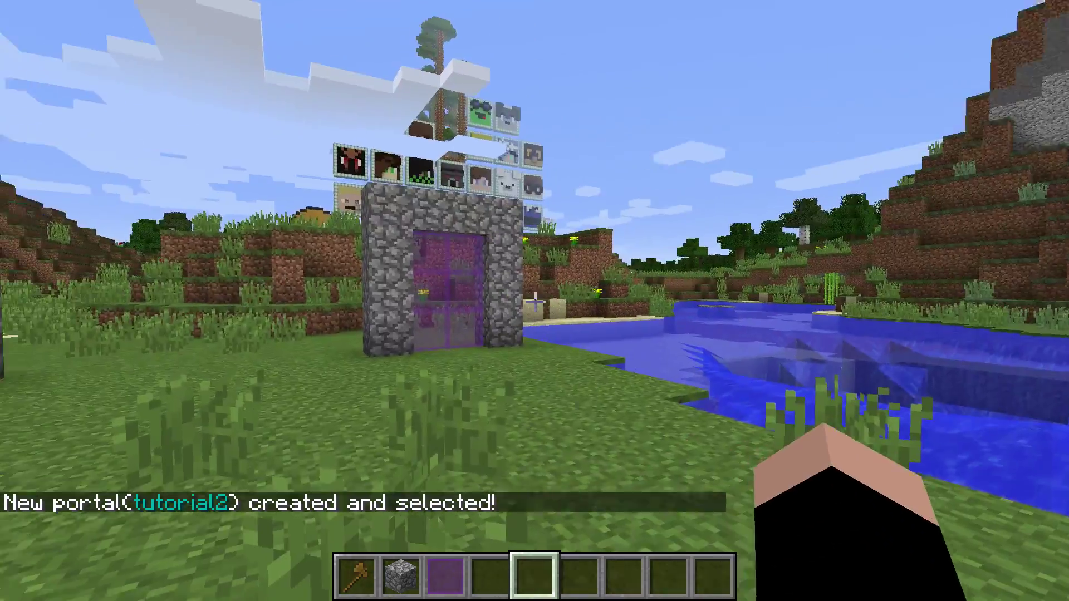
{"action": "key", "text": "w"}
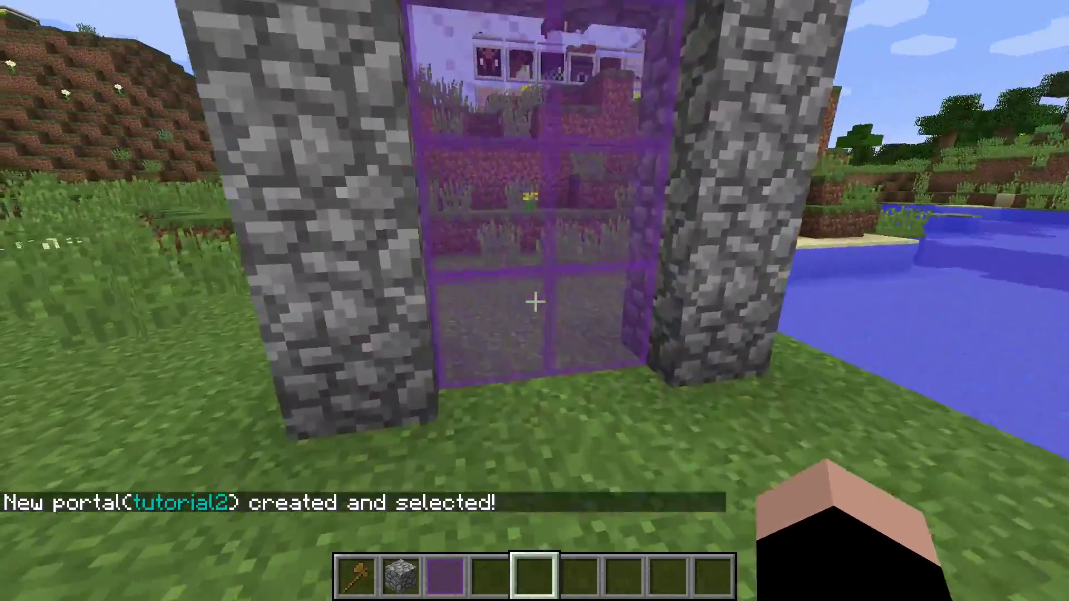
{"action": "key", "text": "w"}
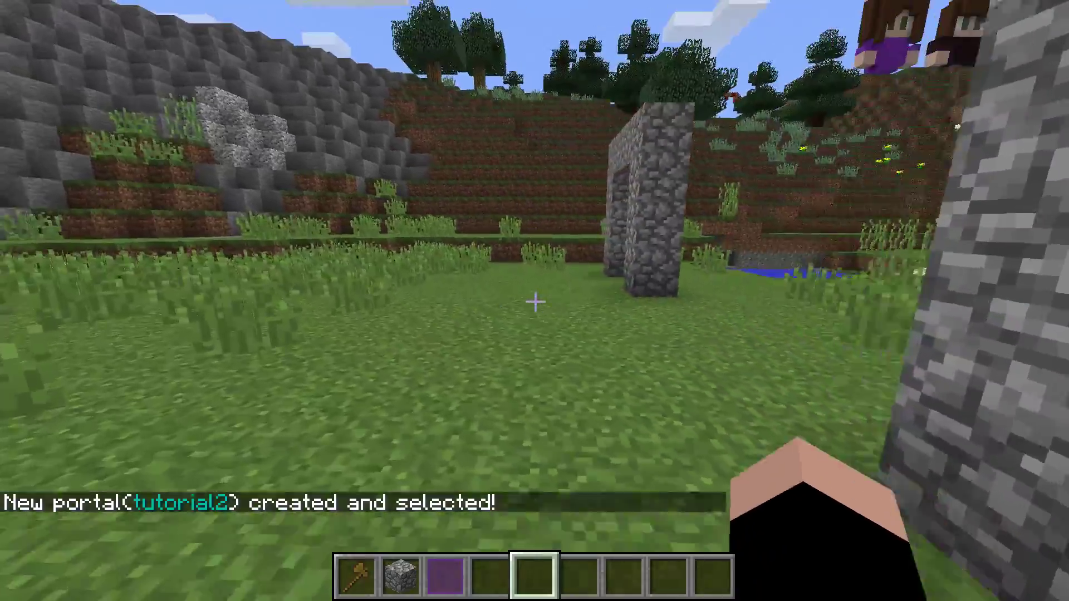
{"action": "key", "text": "w"}
{"action": "key", "text": "s"}
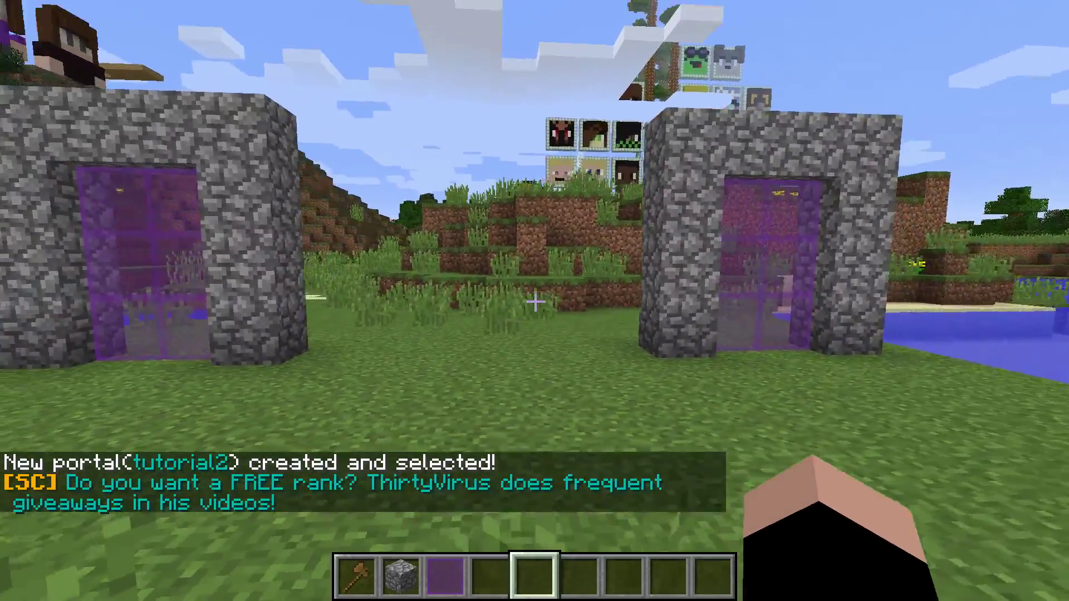
{"action": "key", "text": "s"}
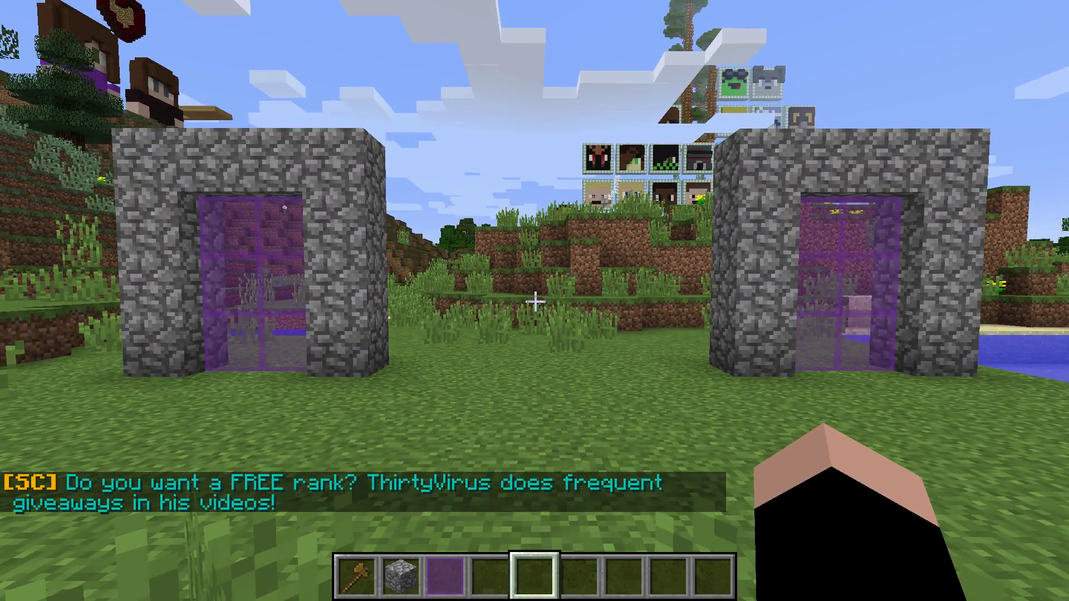
{"action": "key", "text": "d"}
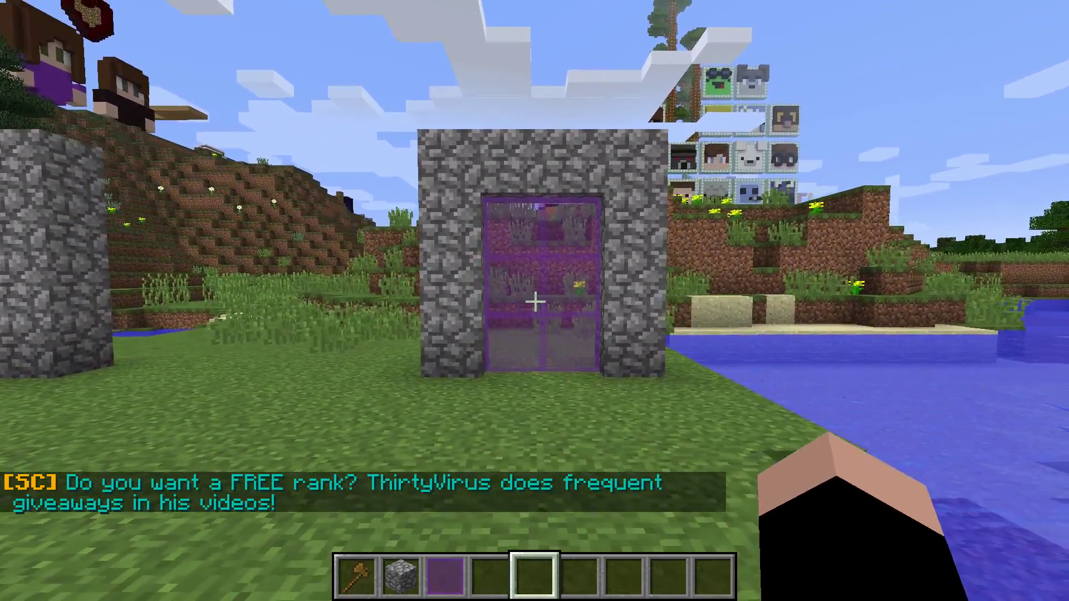
Step: Set the destination of portal tutorial2 to the first portal with /mvp modify dest p:tutorial1
{"action": "key", "text": "slash"}
{"action": "key", "text": "Escape"}
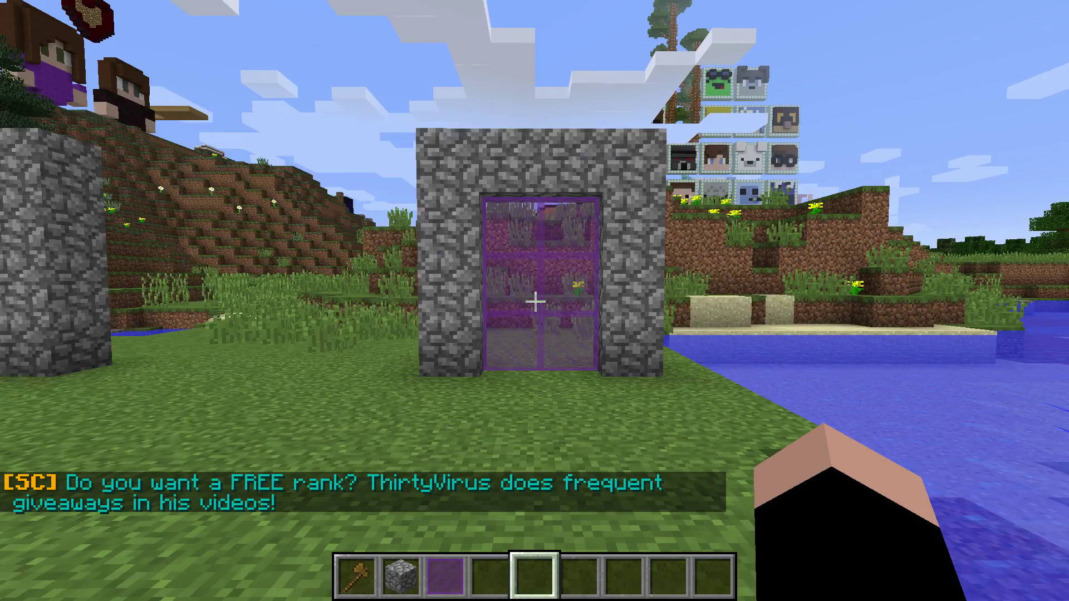
{"action": "key", "text": "w"}
{"action": "key", "text": "s"}
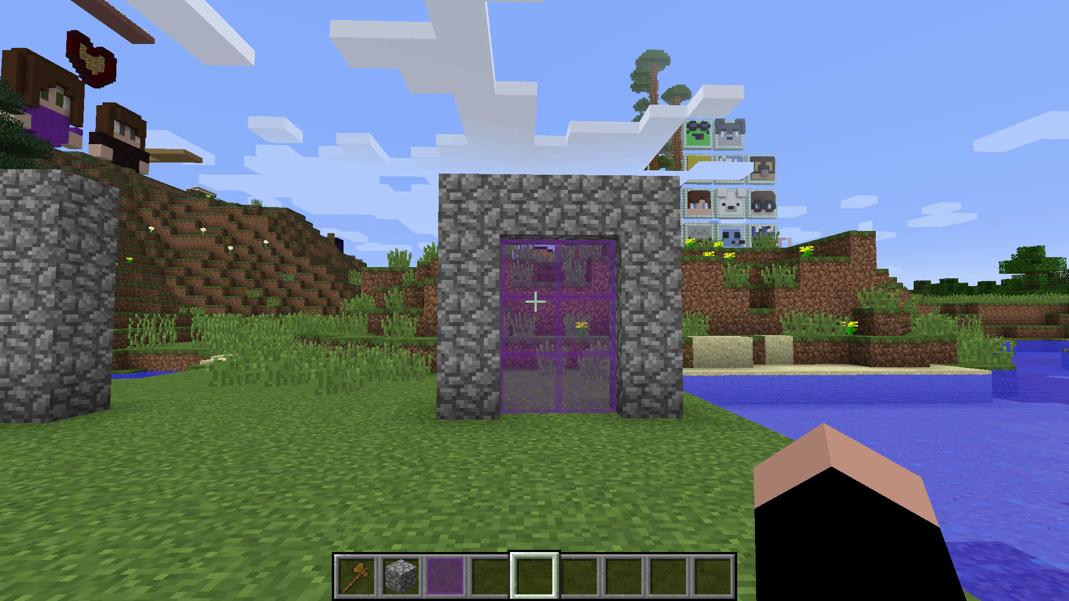
{"action": "key", "text": "slash"}
{"action": "type", "text": "mvp modify dest p:tutorial1"}
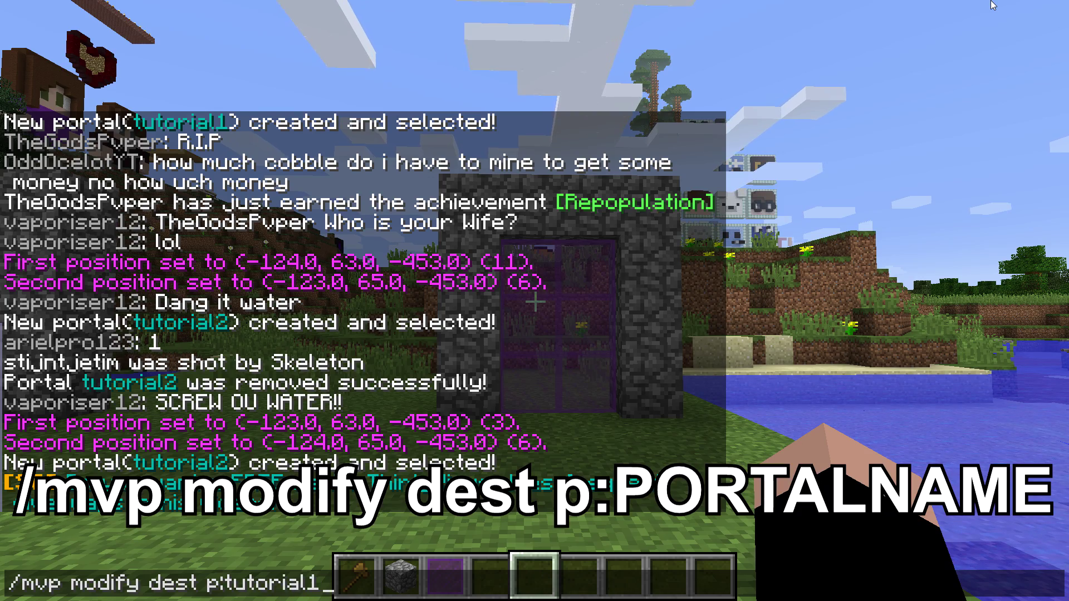
{"action": "key", "text": "Return"}
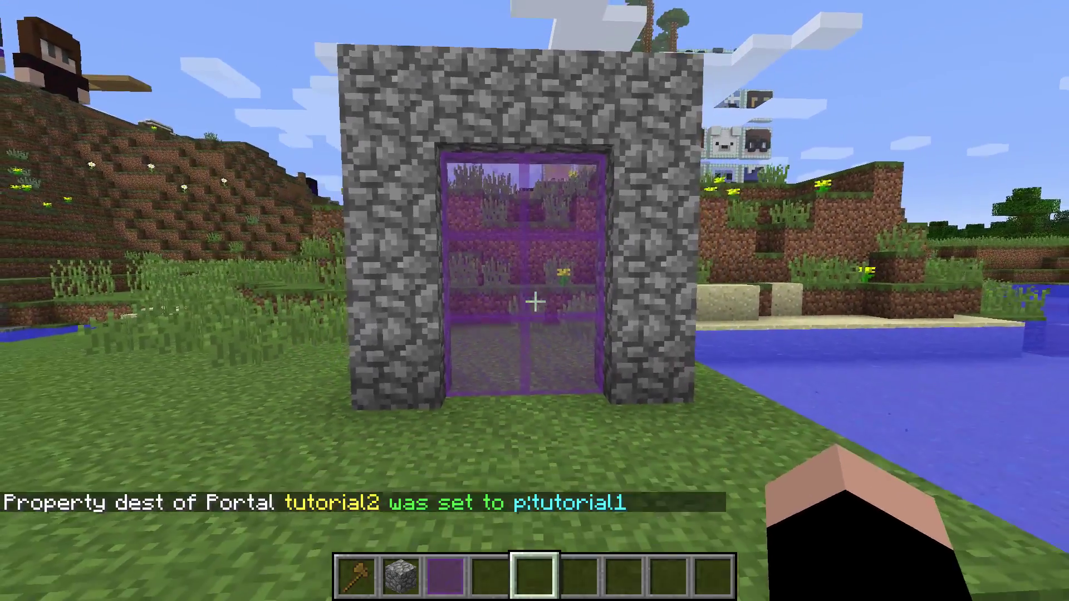
Step: Test the link by walking into the second portal, checking the arrival point at tutorial1, and walking back to try it again
{"action": "key", "text": "w"}
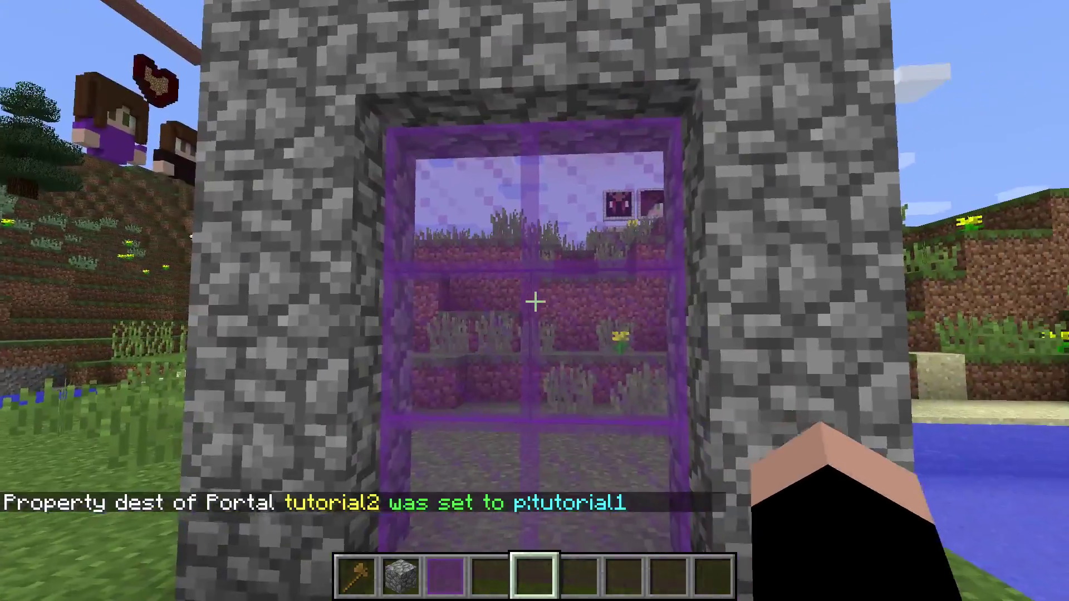
{"action": "key", "text": "s"}
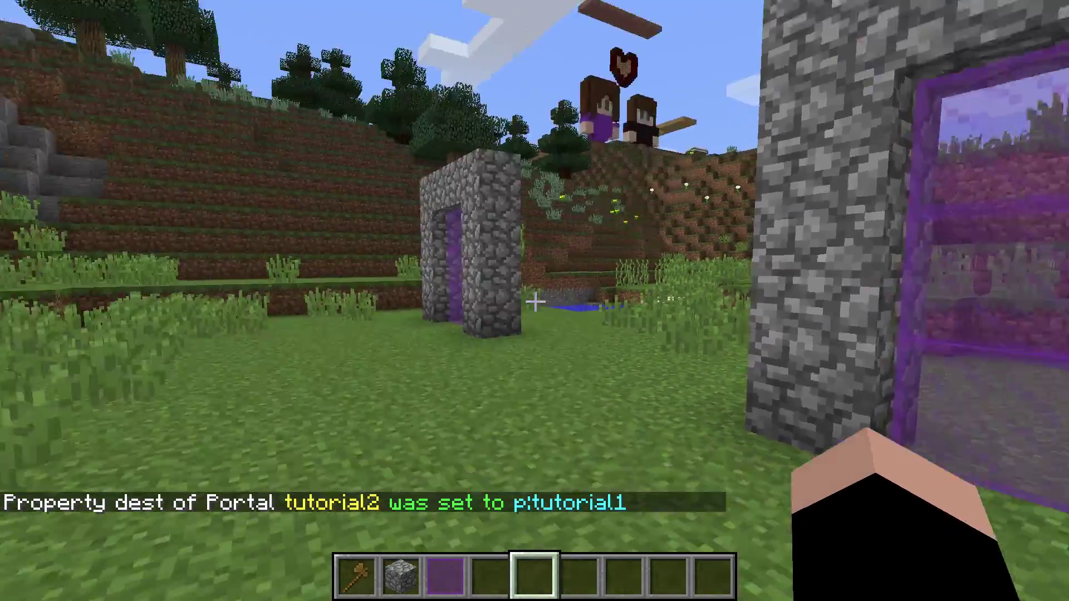
{"action": "key", "text": "w"}
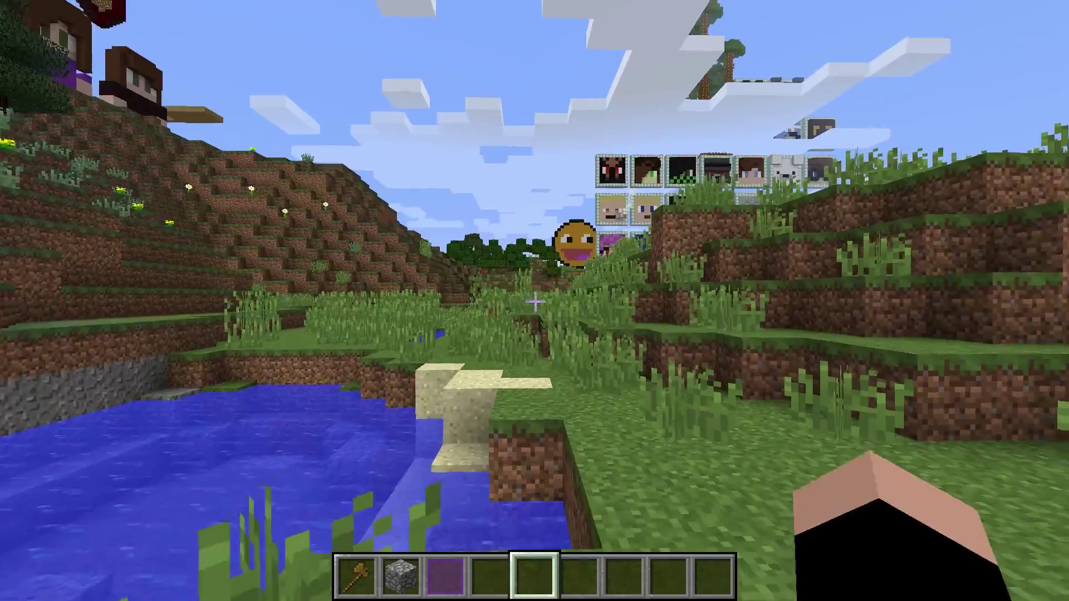
{"action": "key", "text": "w"}
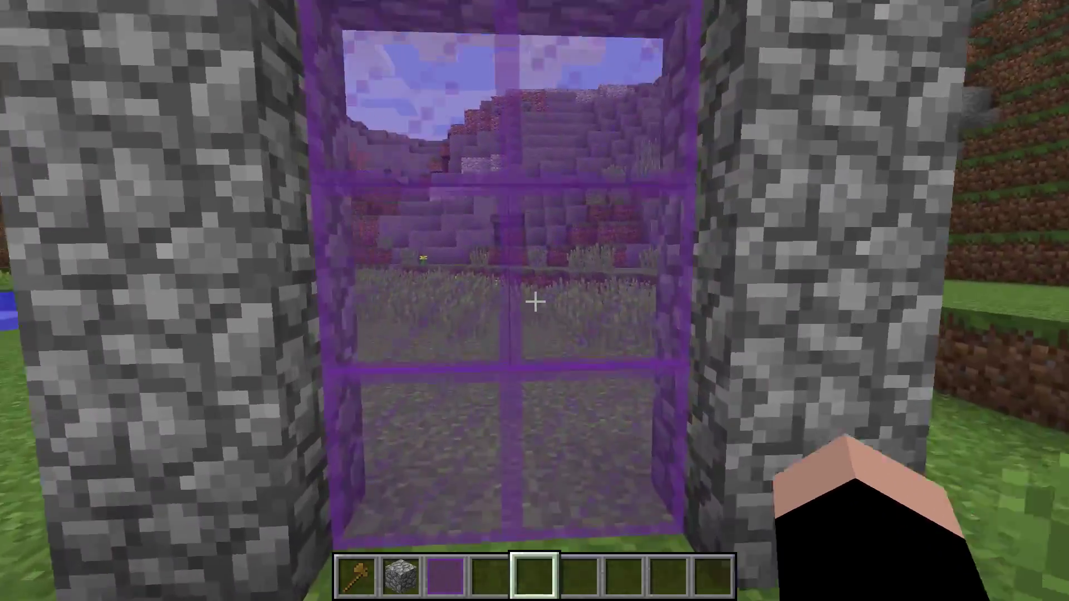
{"action": "key", "text": "w"}
{"action": "key", "text": "s"}
{"action": "key", "text": "w"}
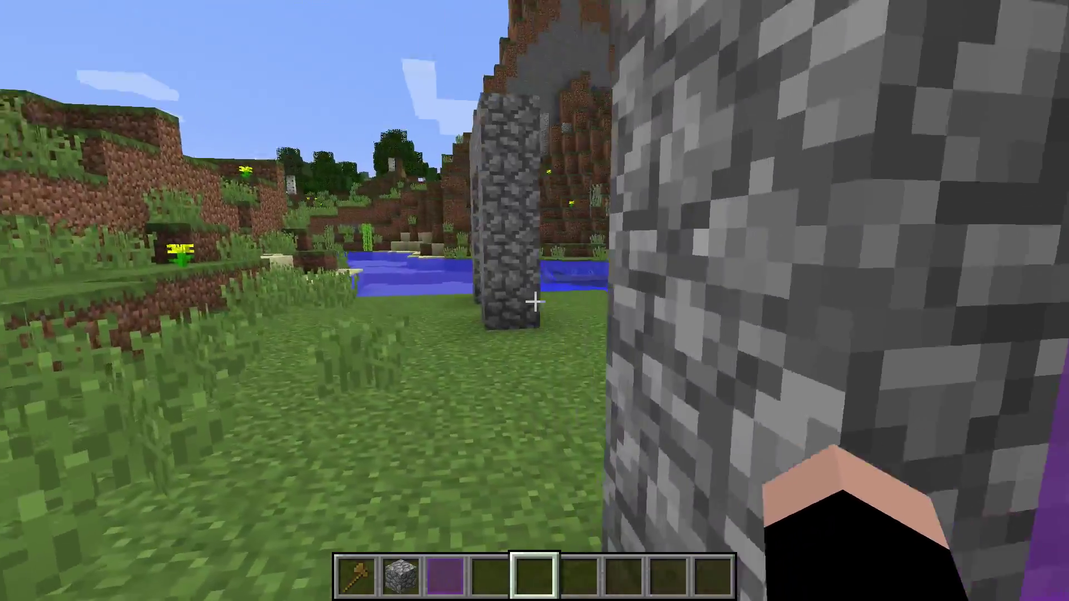
{"action": "key", "text": "w"}
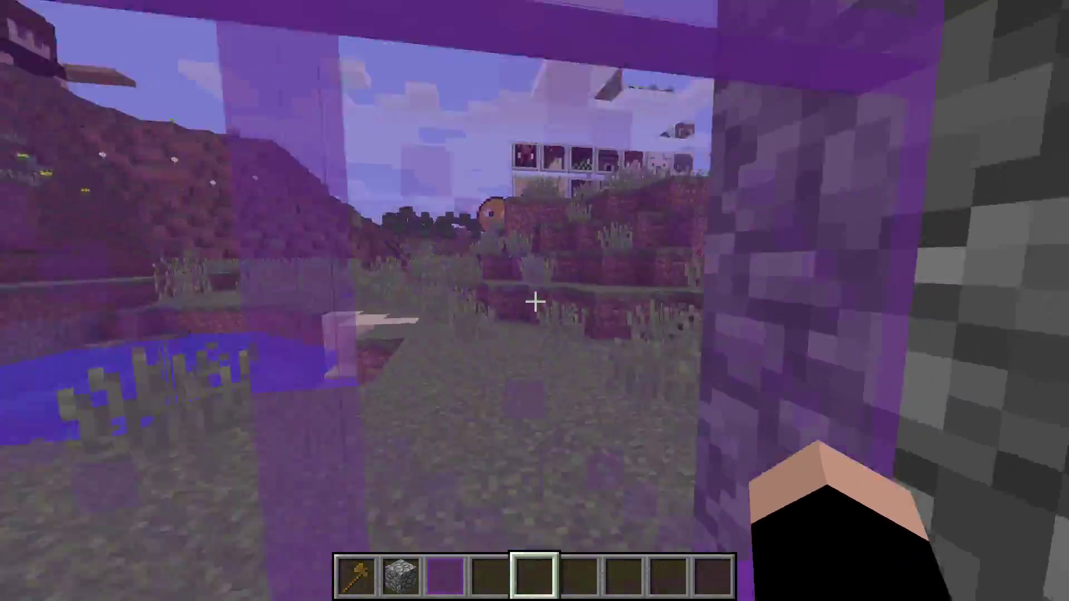
{"action": "key", "text": "s"}
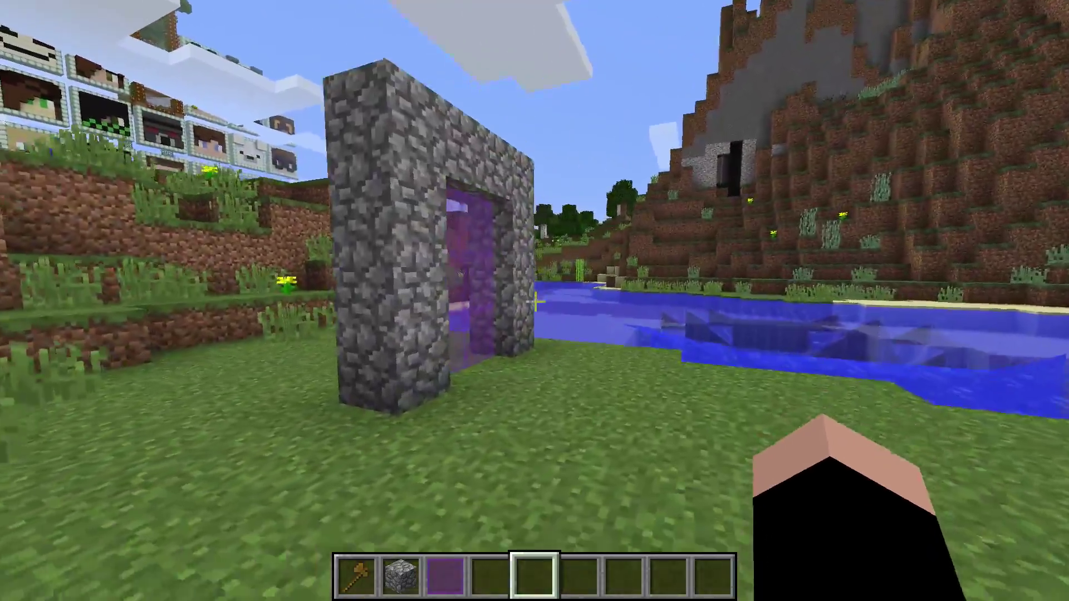
{"action": "key", "text": "w"}
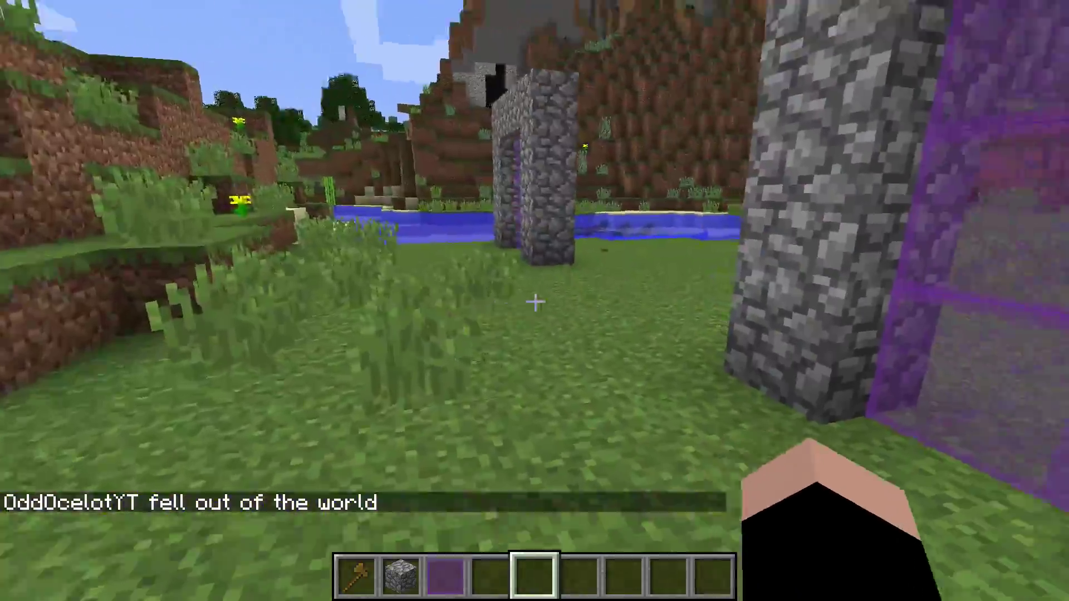
Step: Go to the front of the first portal and select it with /mvp select tutorial1
{"action": "key", "text": "w"}
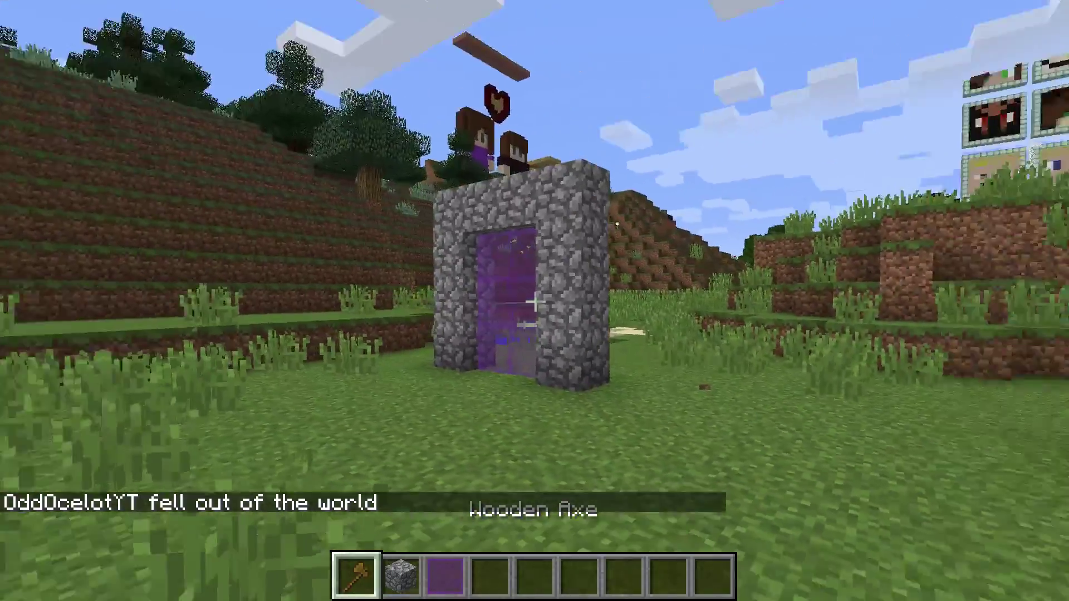
{"action": "scroll", "coordinate": [535, 300], "scroll_direction": "down", "scroll_amount": 1}
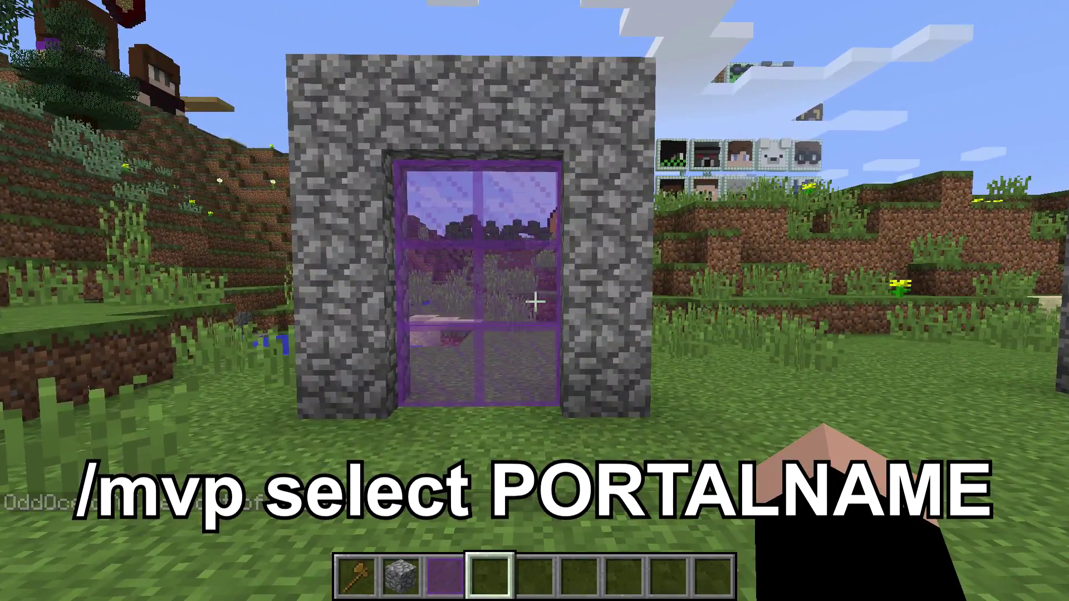
{"action": "key", "text": "slash"}
{"action": "type", "text": "mvp select tutorial1"}
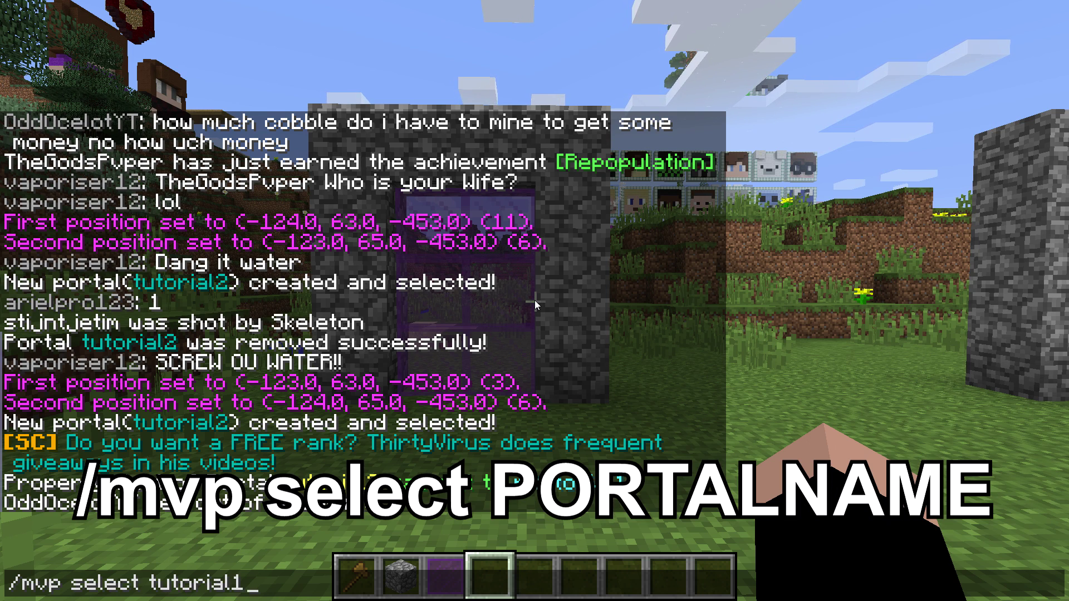
{"action": "key", "text": "Return"}
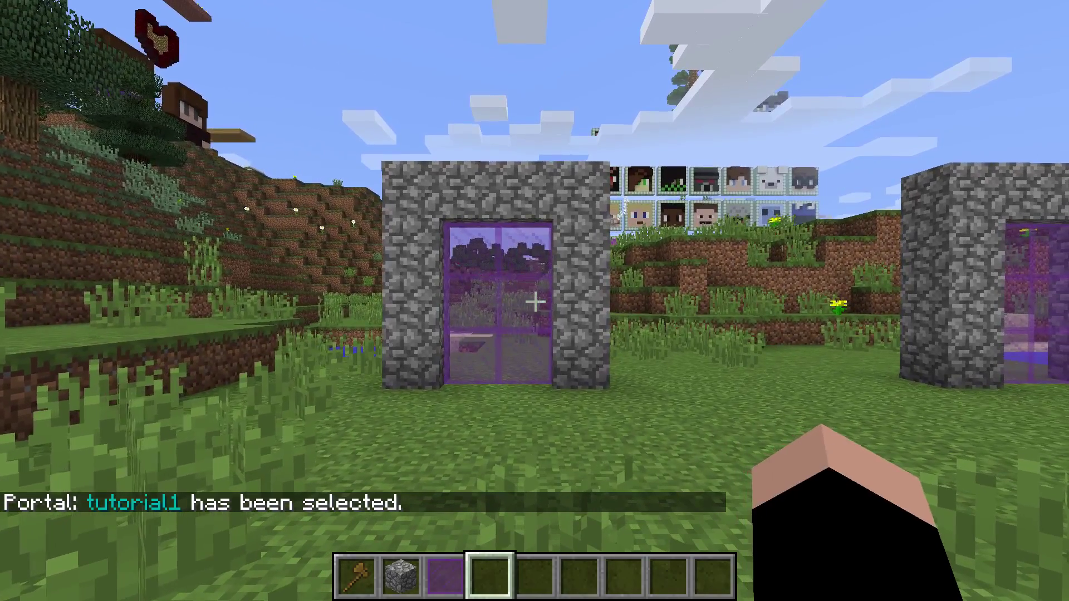
Step: Set the destination of portal tutorial1 to the second portal with /mvp modify dest p:tutorial2
{"action": "key", "text": "slash"}
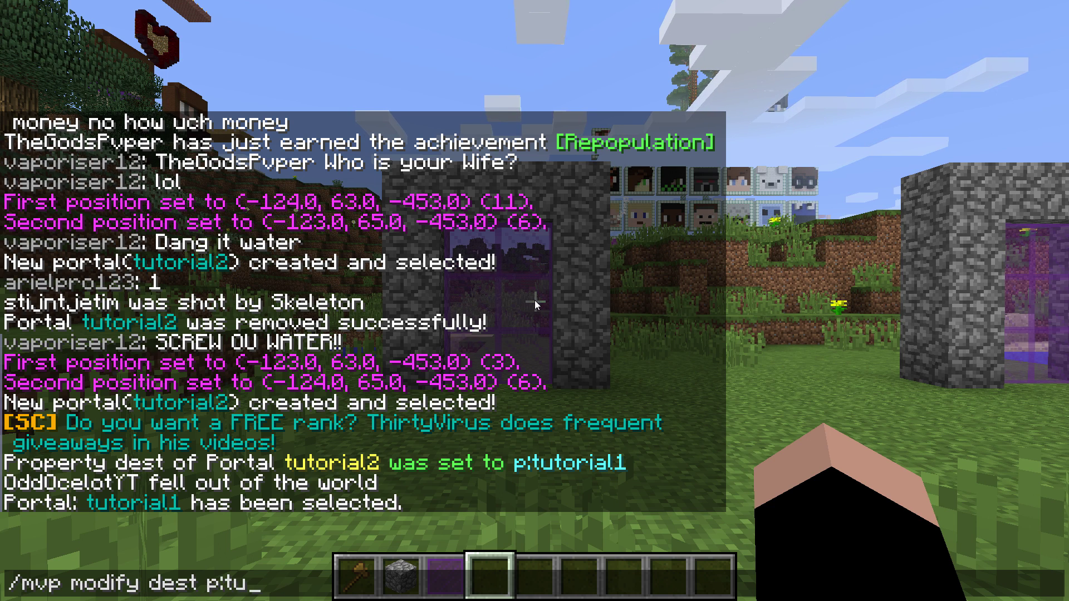
{"action": "key", "text": "Return"}
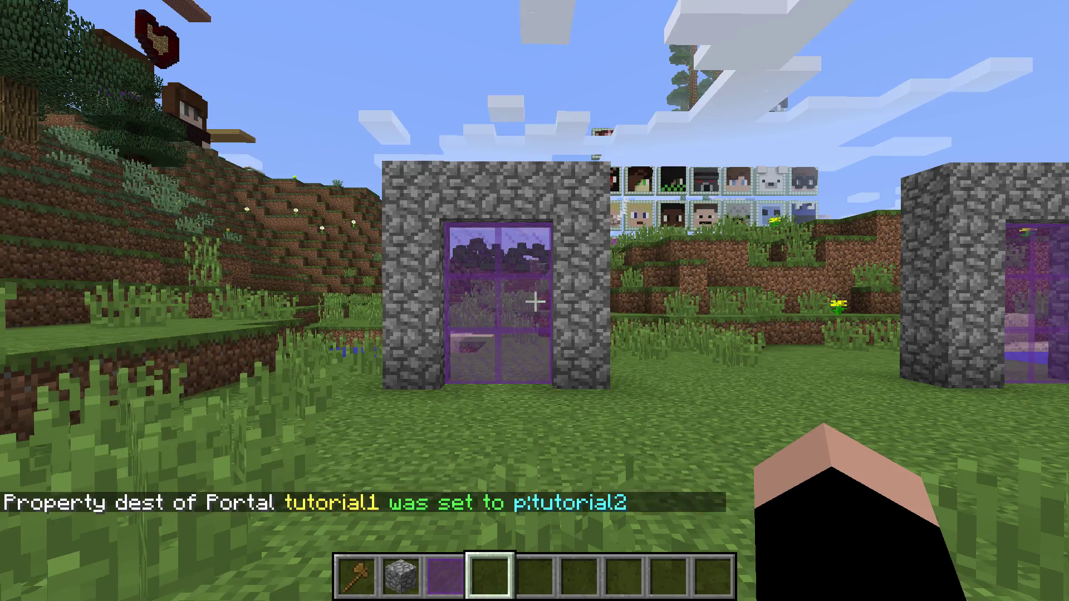
Step: Test the link in both directions by walking into the first portal, checking the arrival point, and going through the second portal
{"action": "key", "text": "w"}
{"action": "key", "text": "w"}
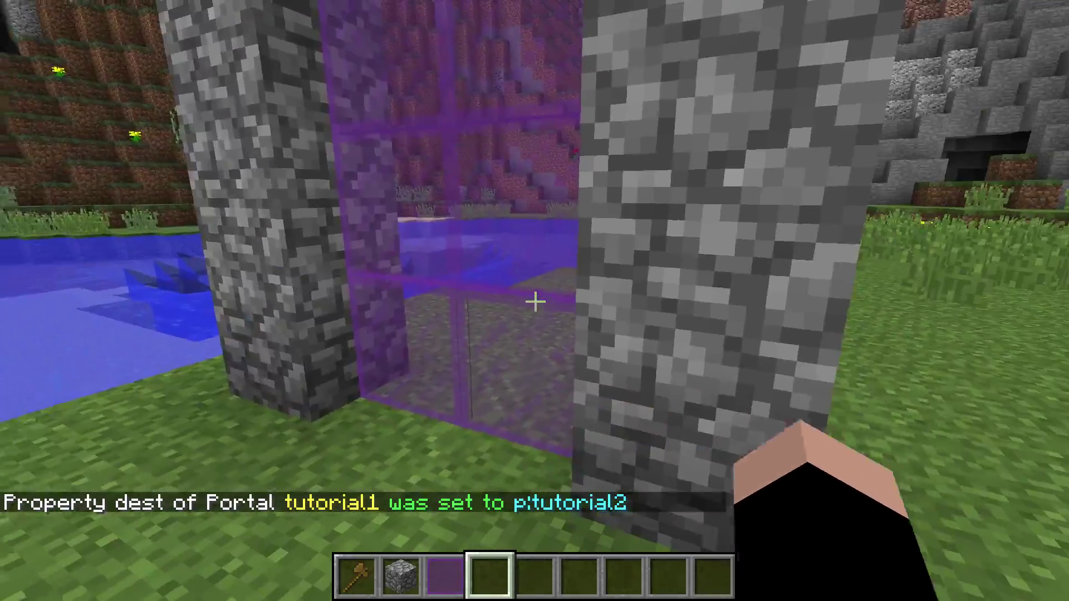
{"action": "key", "text": "w"}
{"action": "key", "text": "w"}
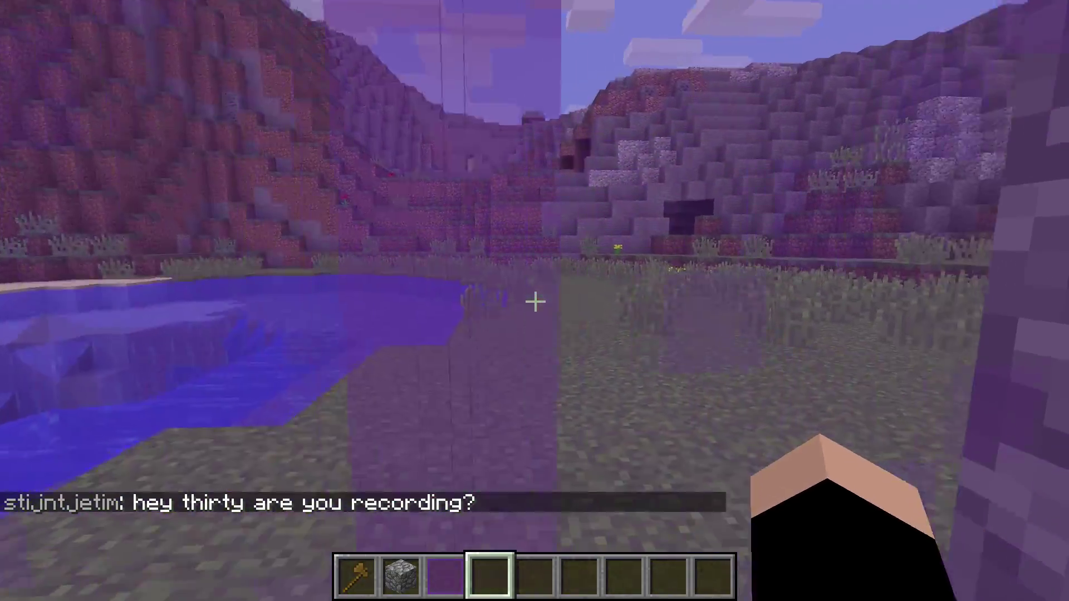
{"action": "key", "text": "w"}
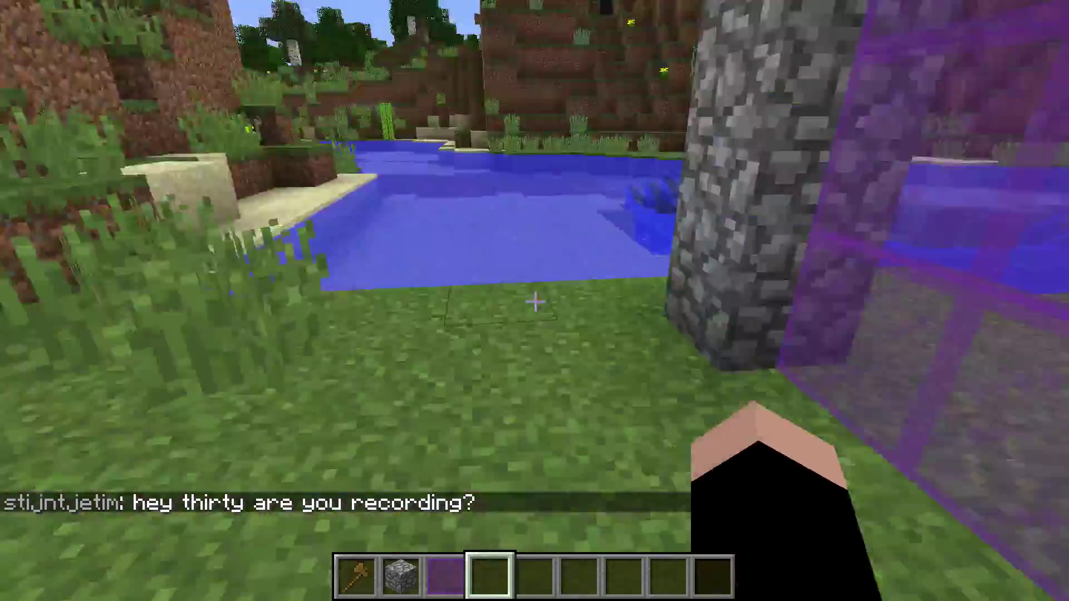
{"action": "key", "text": "w"}
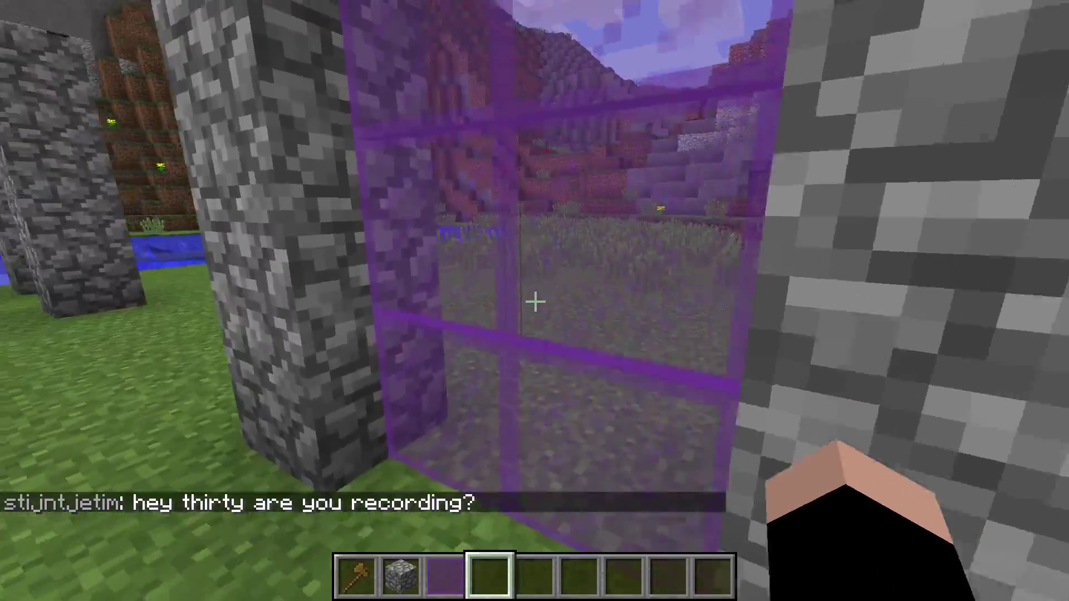
Step: Step back from the two portals and delete the second one with /mvp remove tutorial2
{"action": "key", "text": "w"}
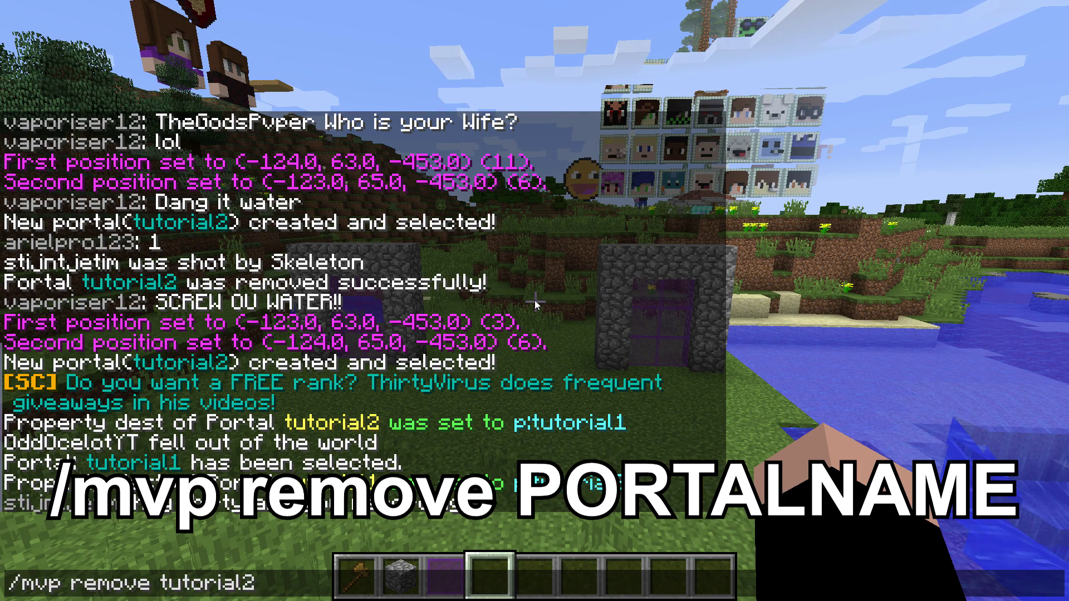
{"action": "key", "text": "Return"}
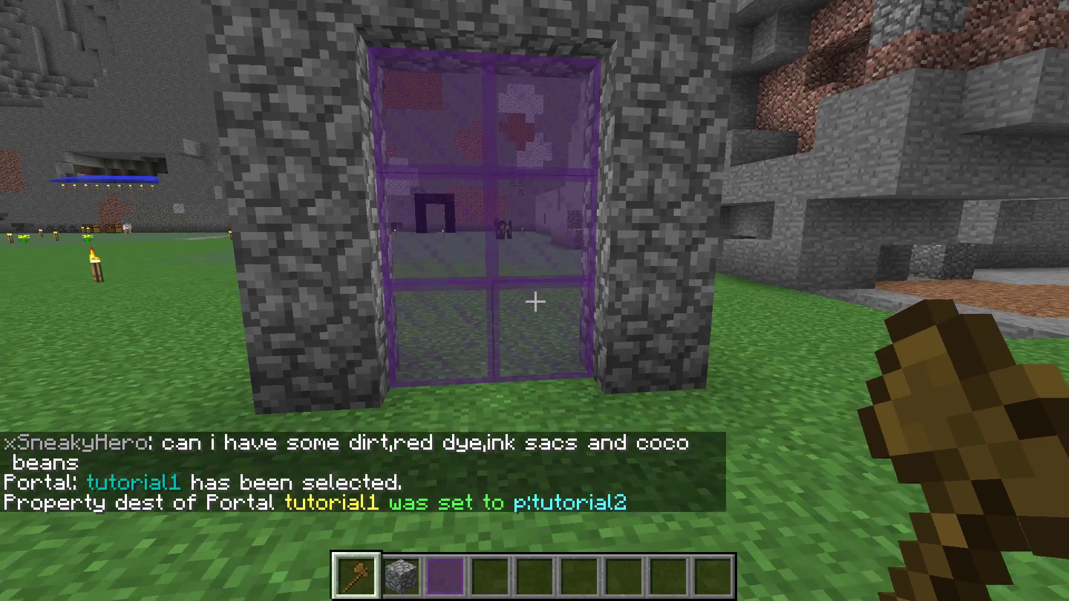
Step: Test the link between the two worlds by walking through the rebuilt cobblestone portal and back again
{"action": "key", "text": "a"}
{"action": "key", "text": "w"}
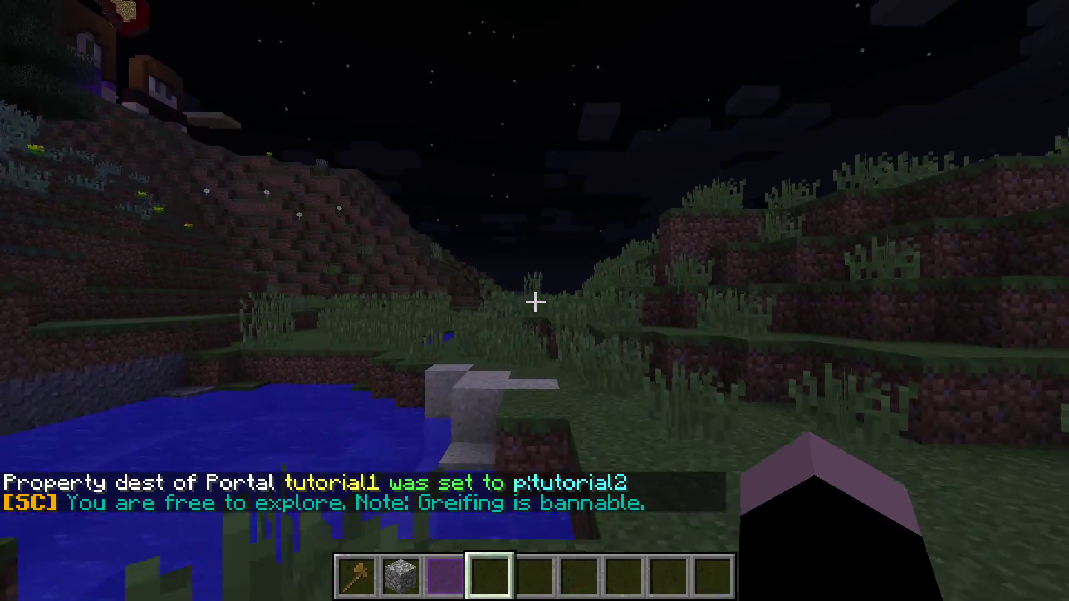
{"action": "key", "text": "w"}
{"action": "key", "text": "w"}
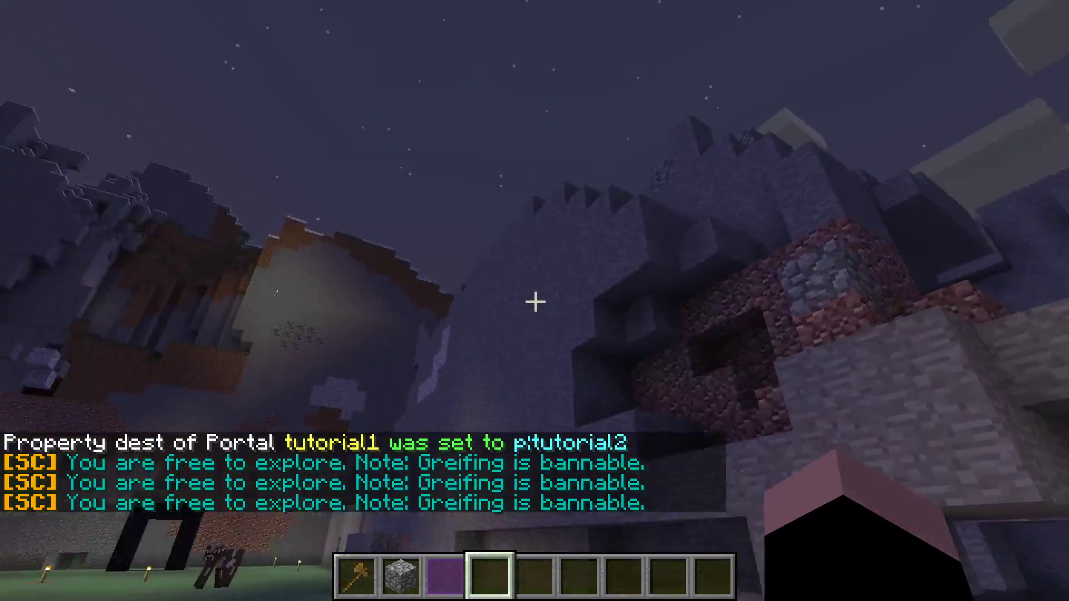
Step: Check the world information with /mv info on both sides of the link, walking through the portal in between
{"action": "key", "text": "slash"}
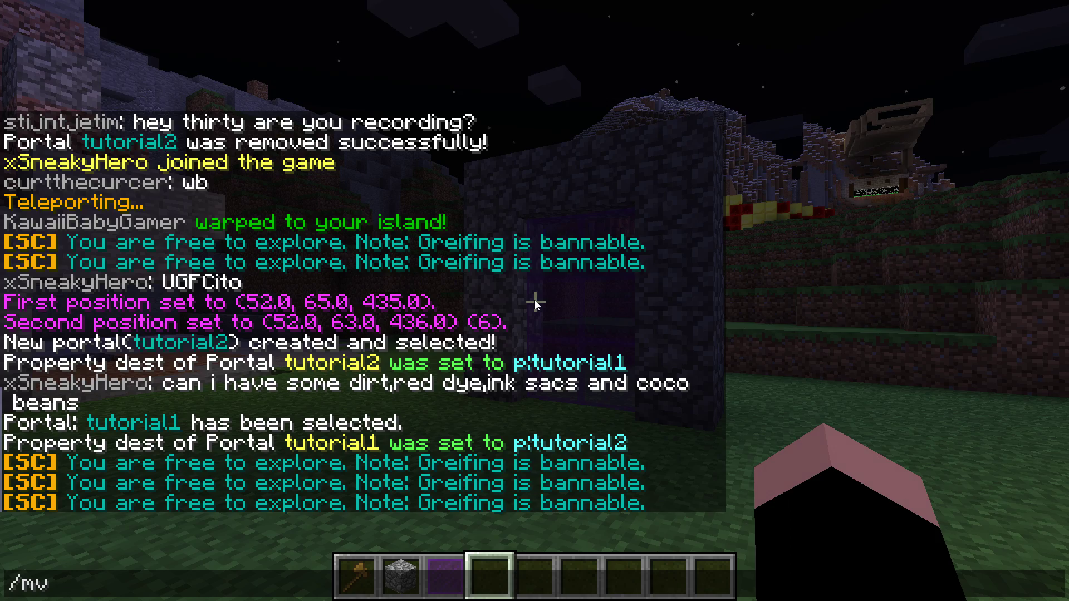
{"action": "key", "text": "Return"}
{"action": "key", "text": "w"}
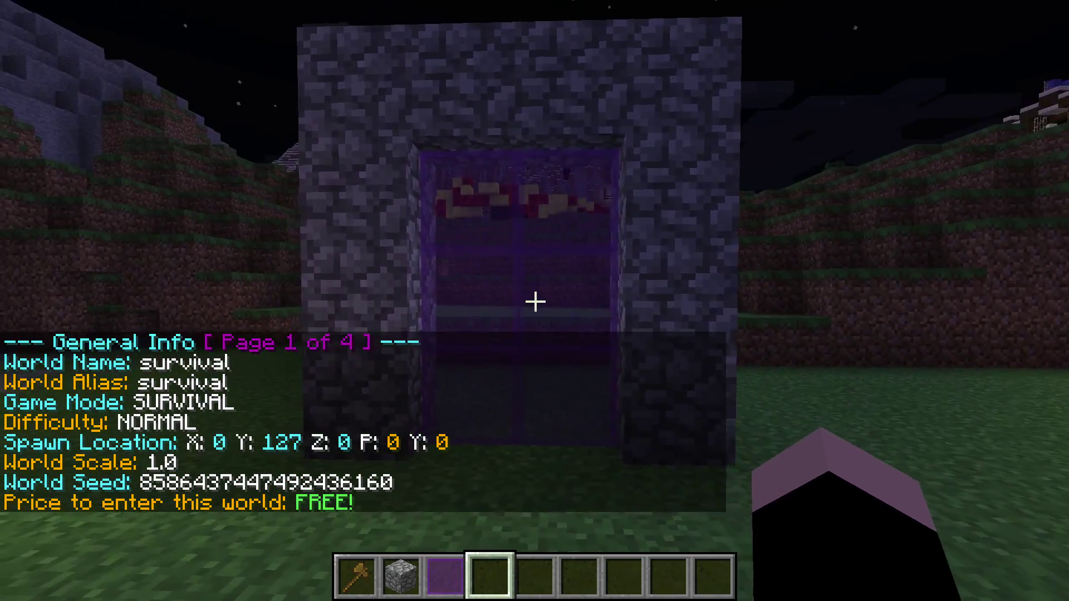
{"action": "key", "text": "w"}
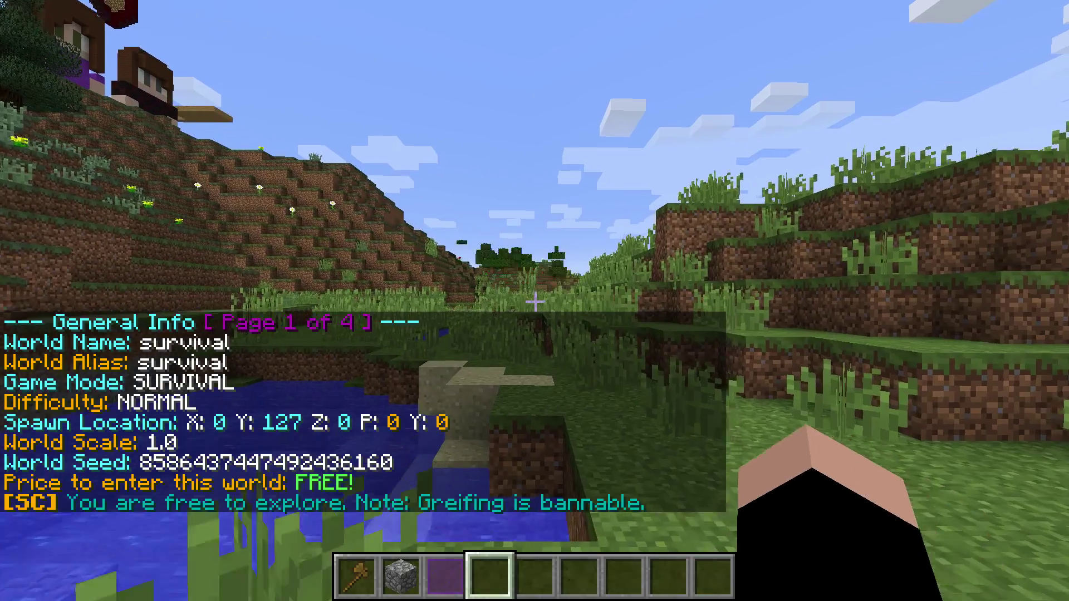
{"action": "key", "text": "slash"}
{"action": "type", "text": "mv info"}
{"action": "key", "text": "Return"}
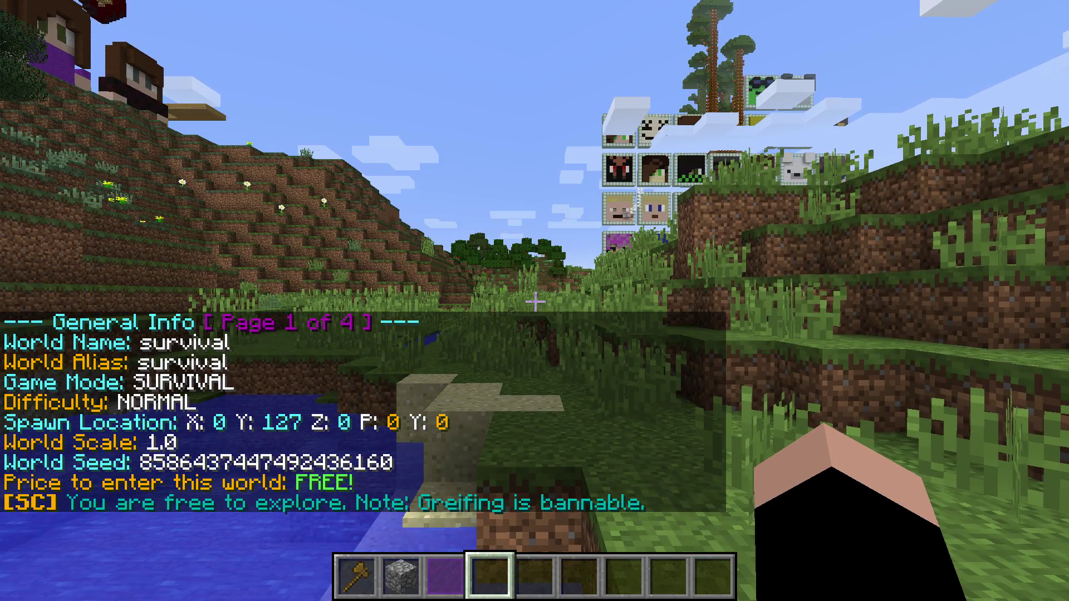
{"action": "key", "text": "t"}
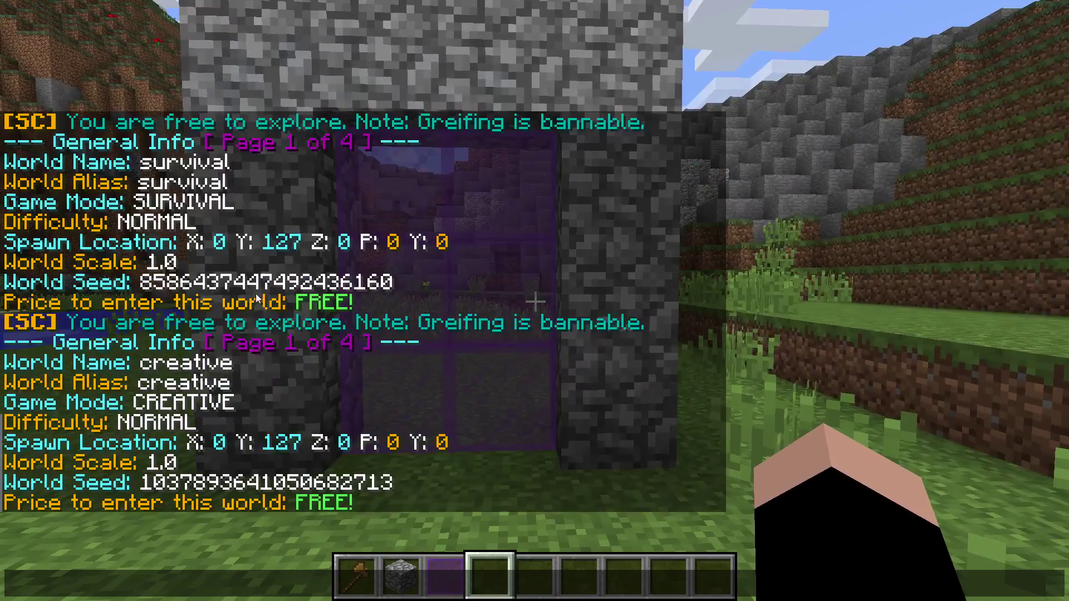
{"action": "key", "text": "Escape"}
Step: Fly up above the remaining cobblestone portal in the creative world and view it from the air
{"action": "key", "text": "space"}
{"action": "key", "text": "space"}
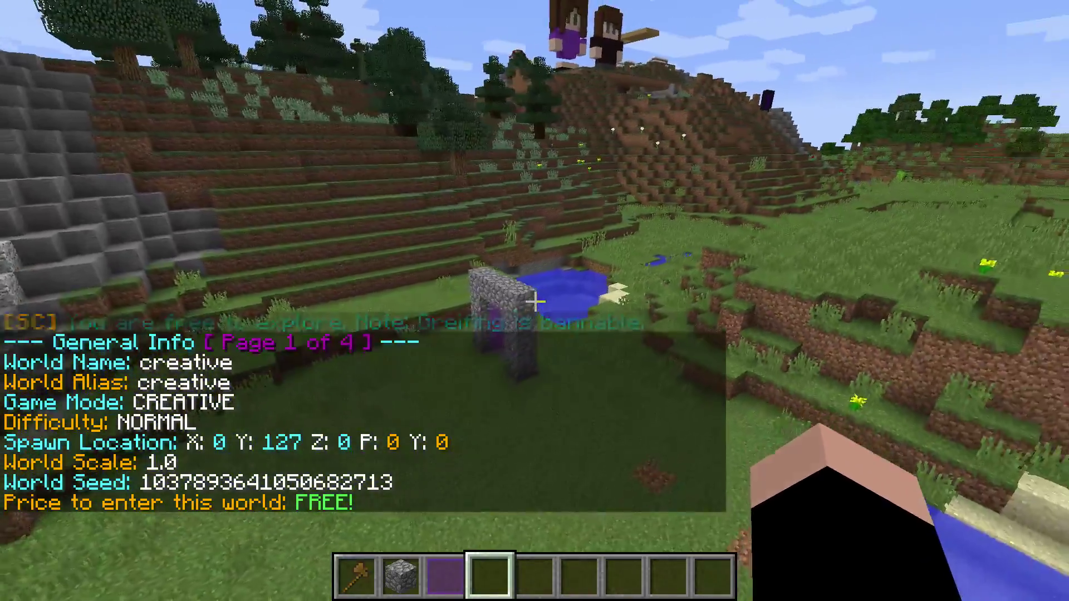
{"action": "left_click", "coordinate": [535, 302]}
{"action": "key", "text": "w"}
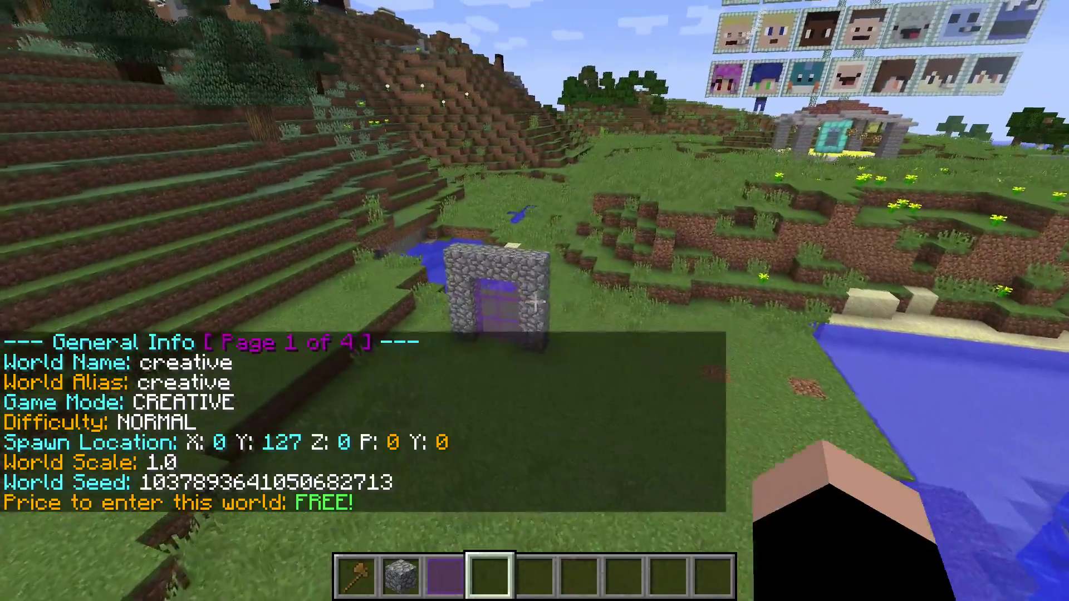
Step: Teleport to the server spawn with /spawn and walk up to the row of portals below the Factions sign
{"action": "type", "text": "/spawn"}
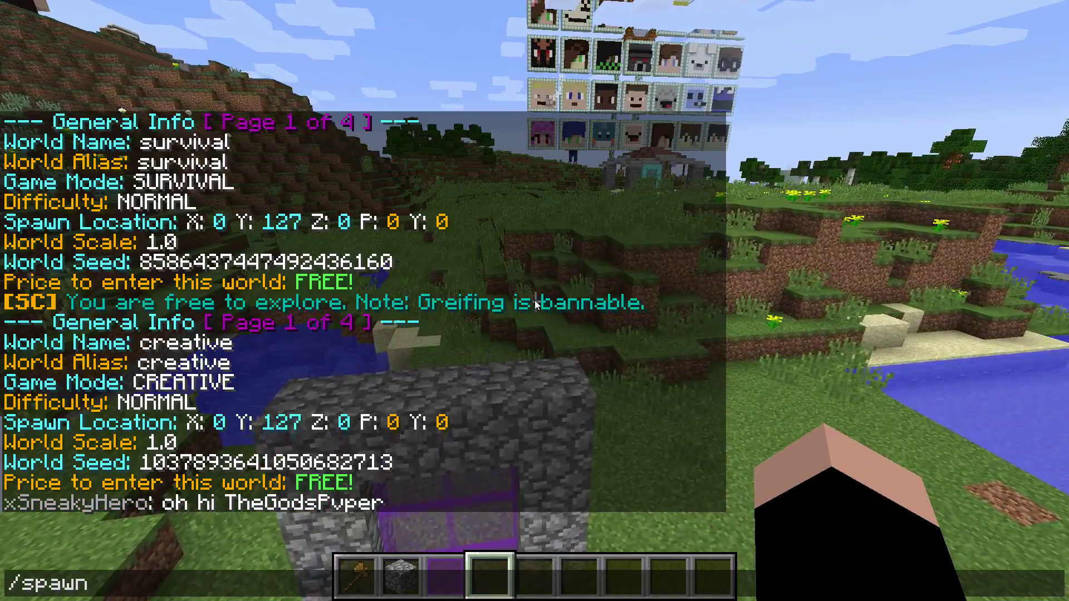
{"action": "key", "text": "Return"}
{"action": "type", "text": "/spawn"}
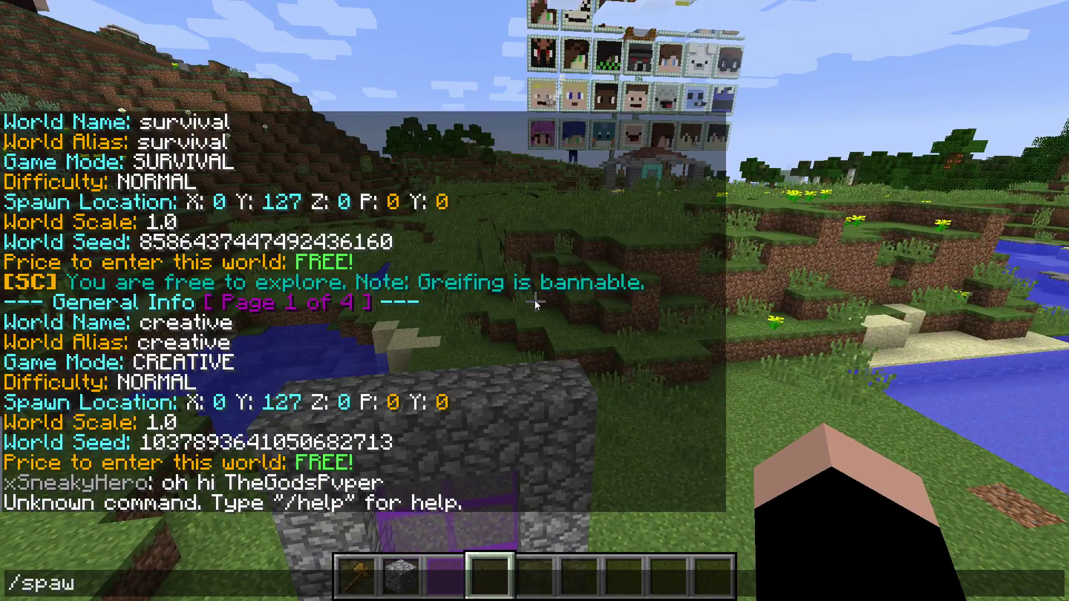
{"action": "key", "text": "Return"}
{"action": "key", "text": "w"}
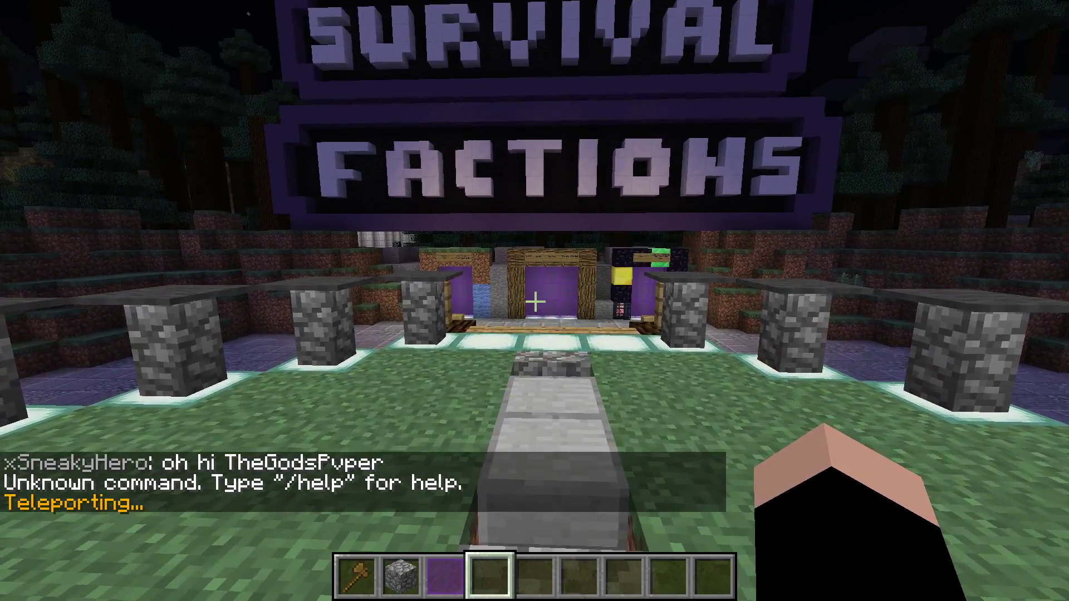
{"action": "key", "text": "w"}
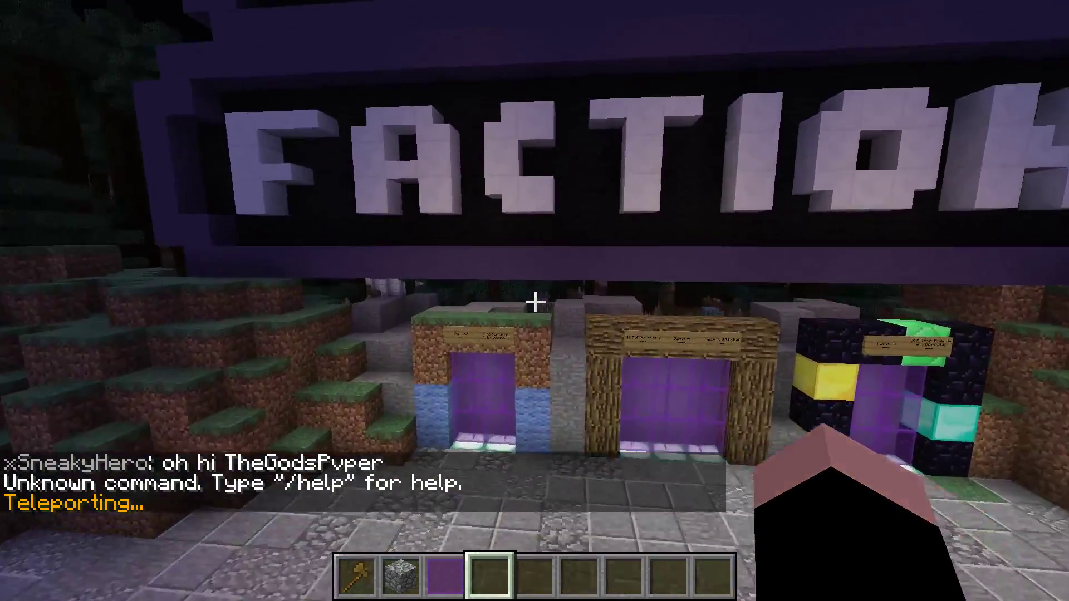